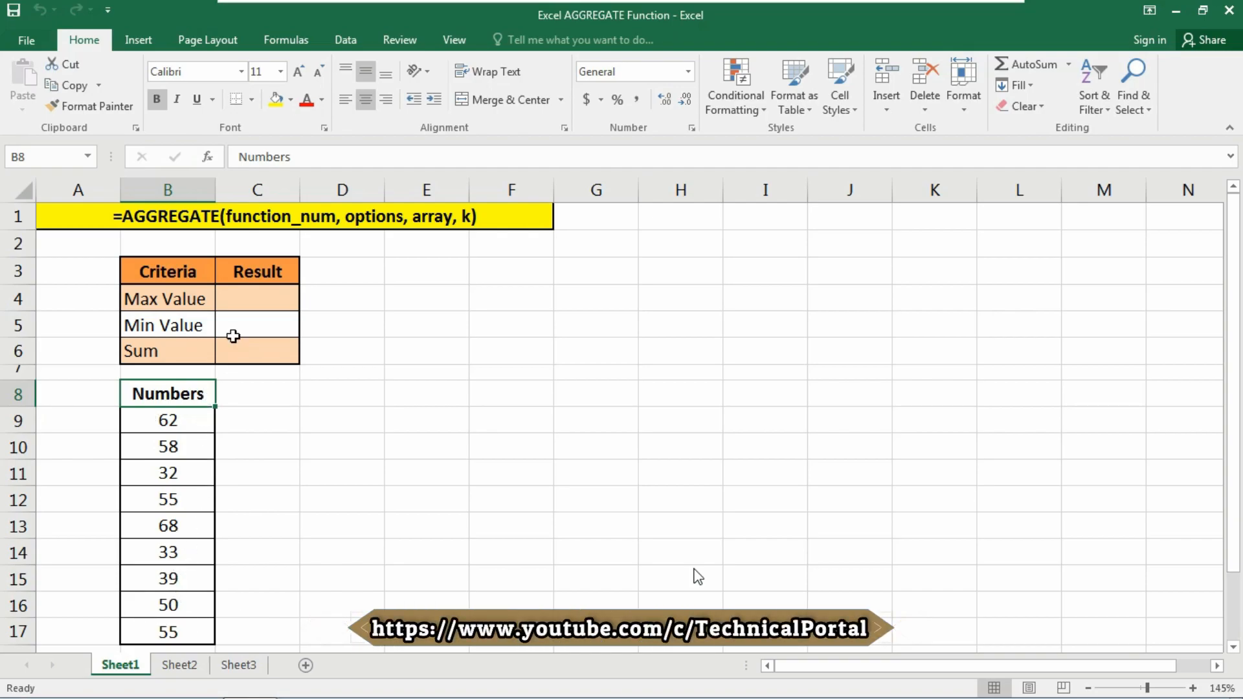
In C4, begin =AGGREGATE(4,3, using function 4 (MAX) and option 3, which ignores hidden rows and errors.
click(244, 298)
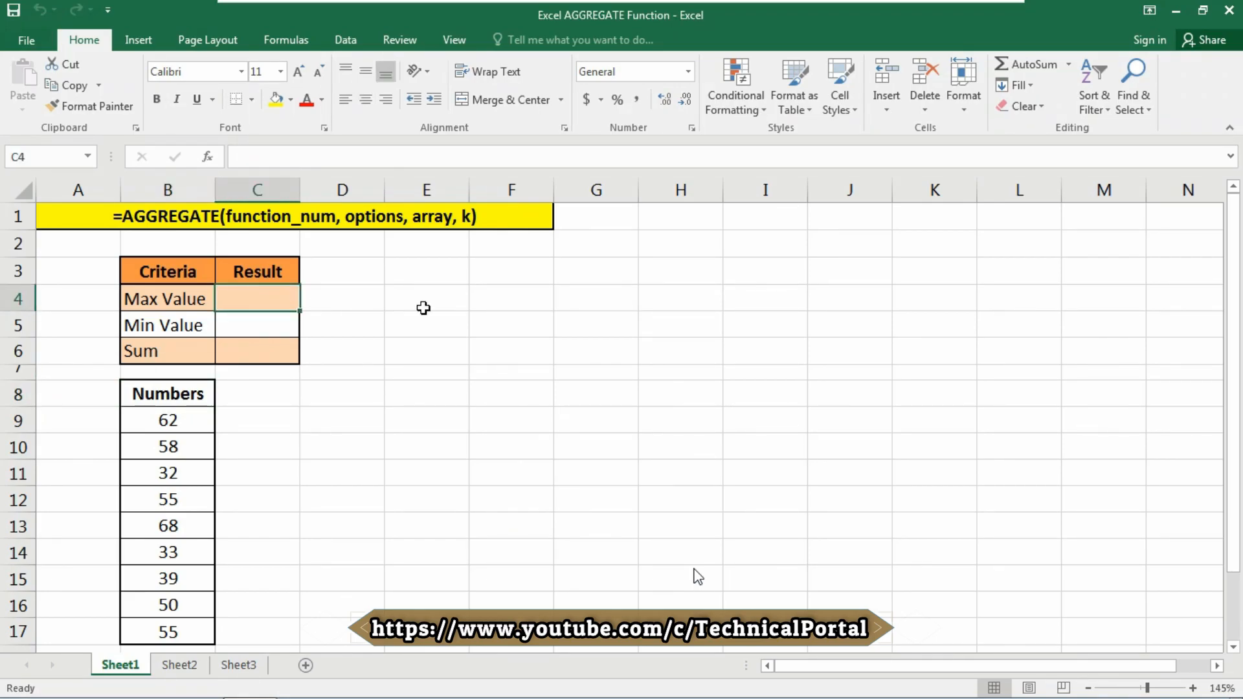
text(=AGGREGATE()
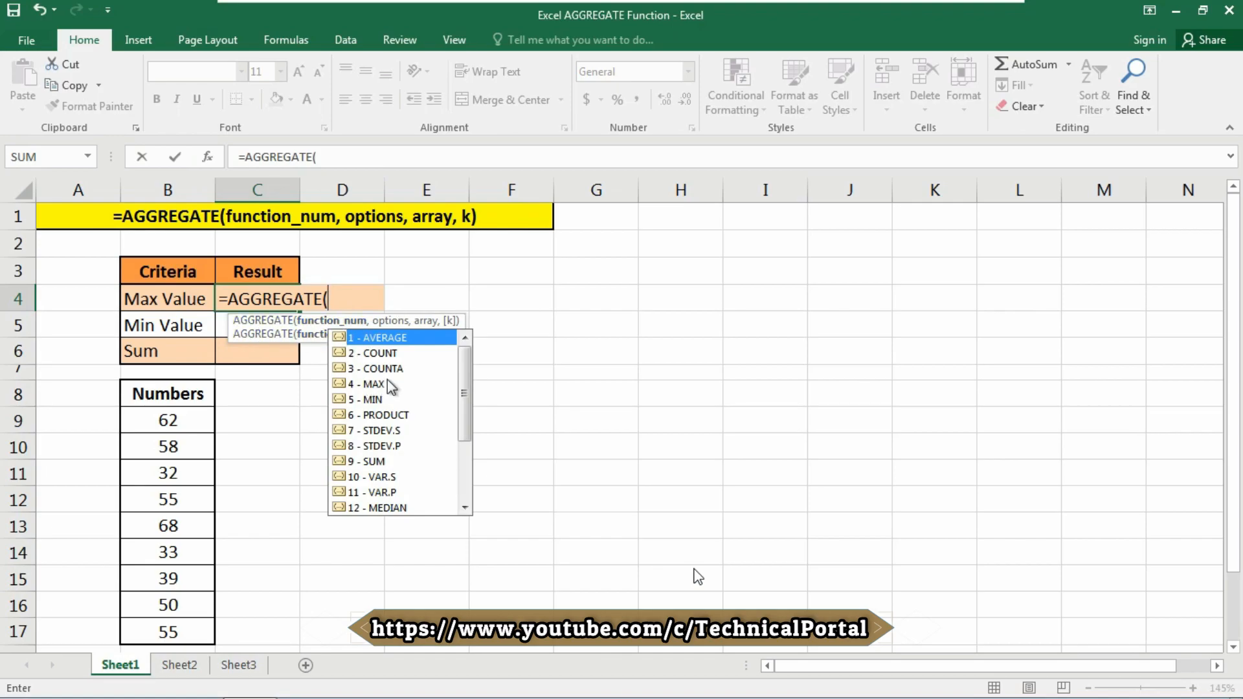
click(371, 386)
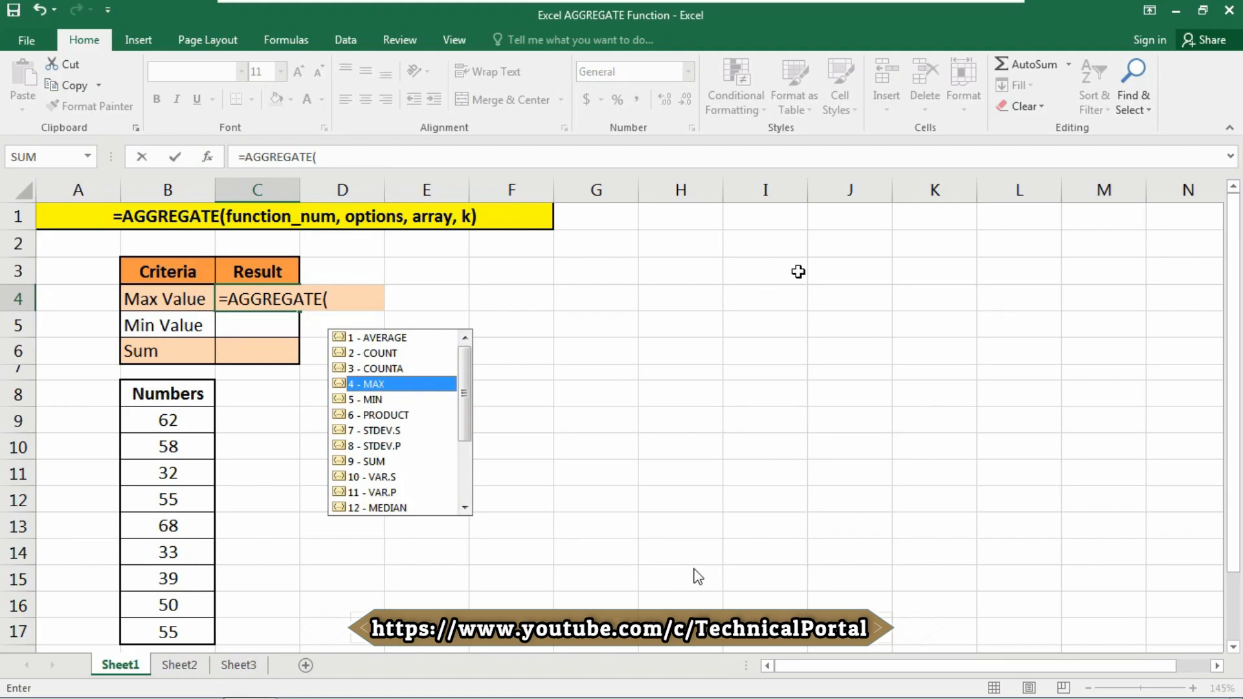
text(4)
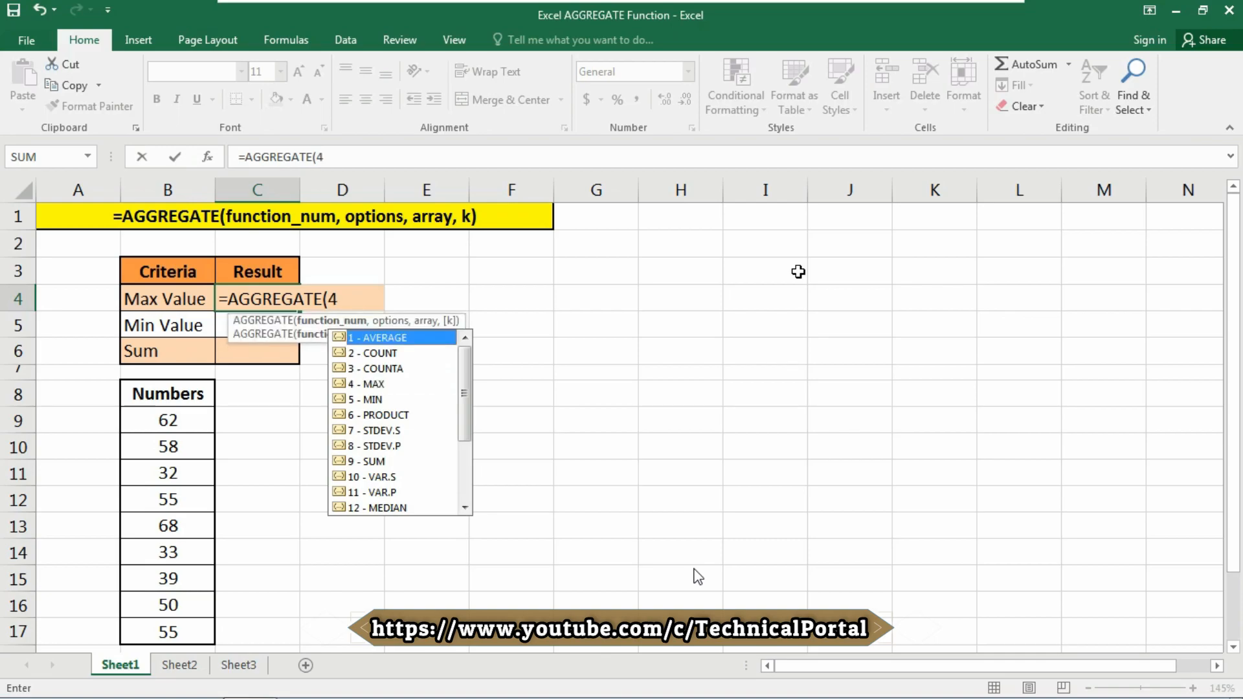
text(,)
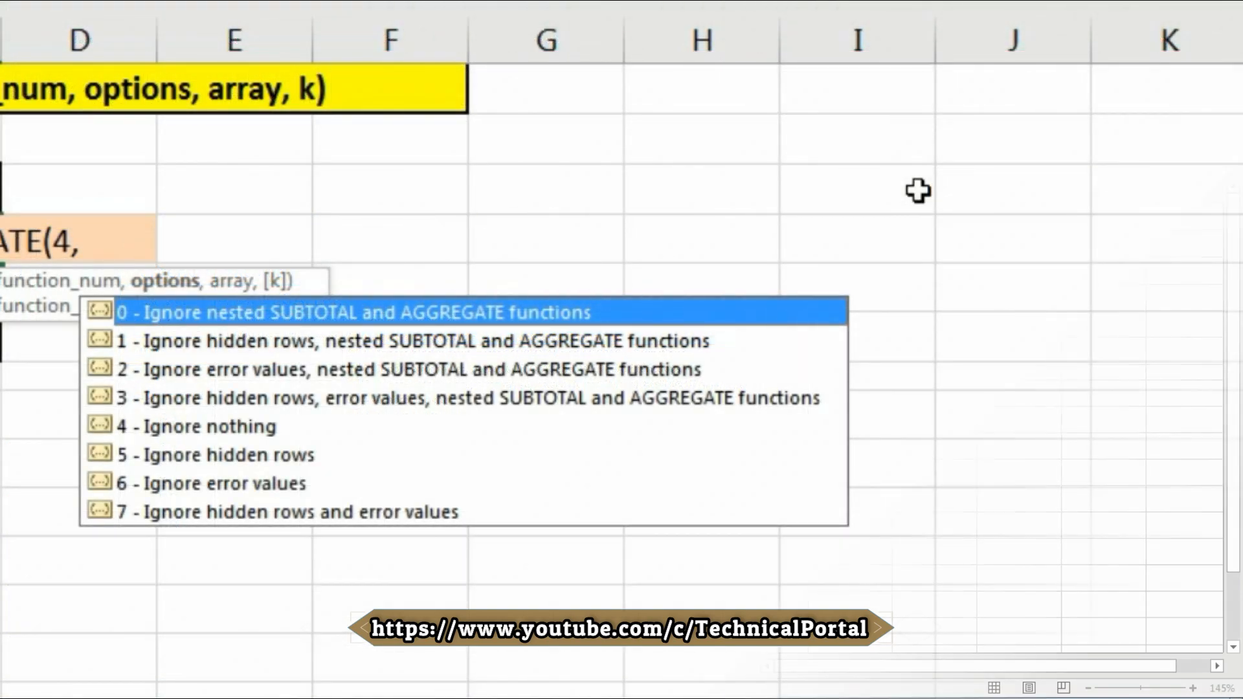
key(Down)
key(Down)
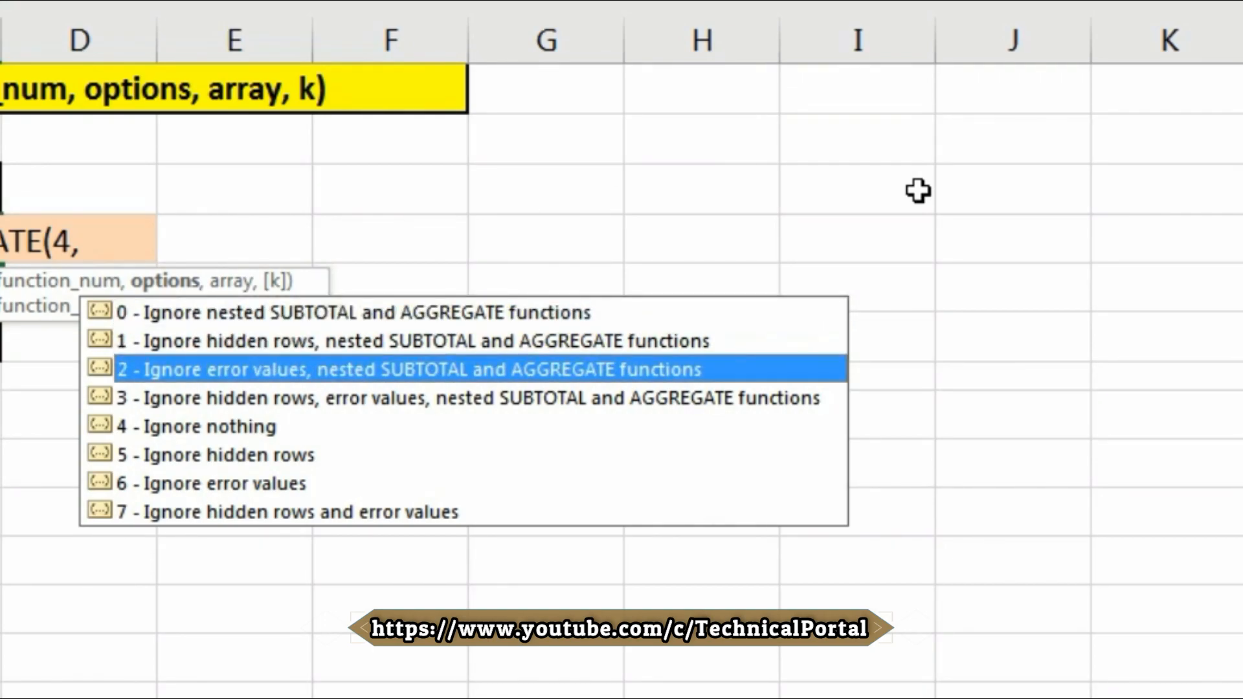
key(Up)
key(Up)
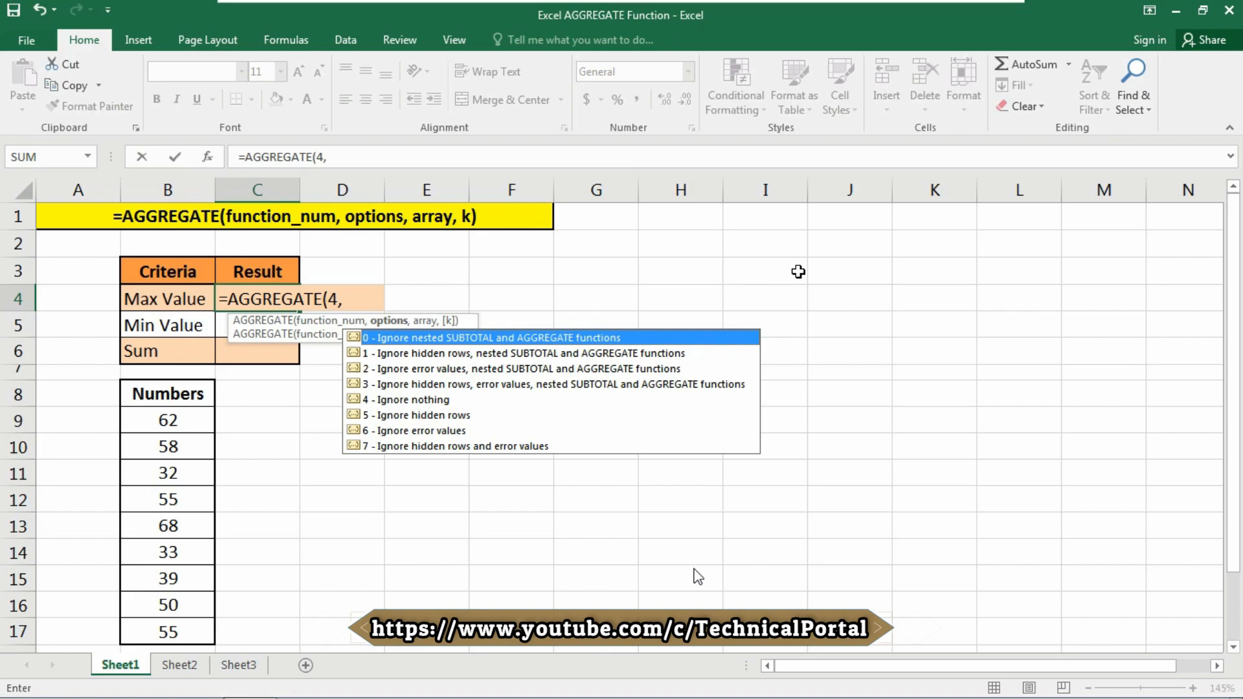
key(Down)
key(Down)
key(Down)
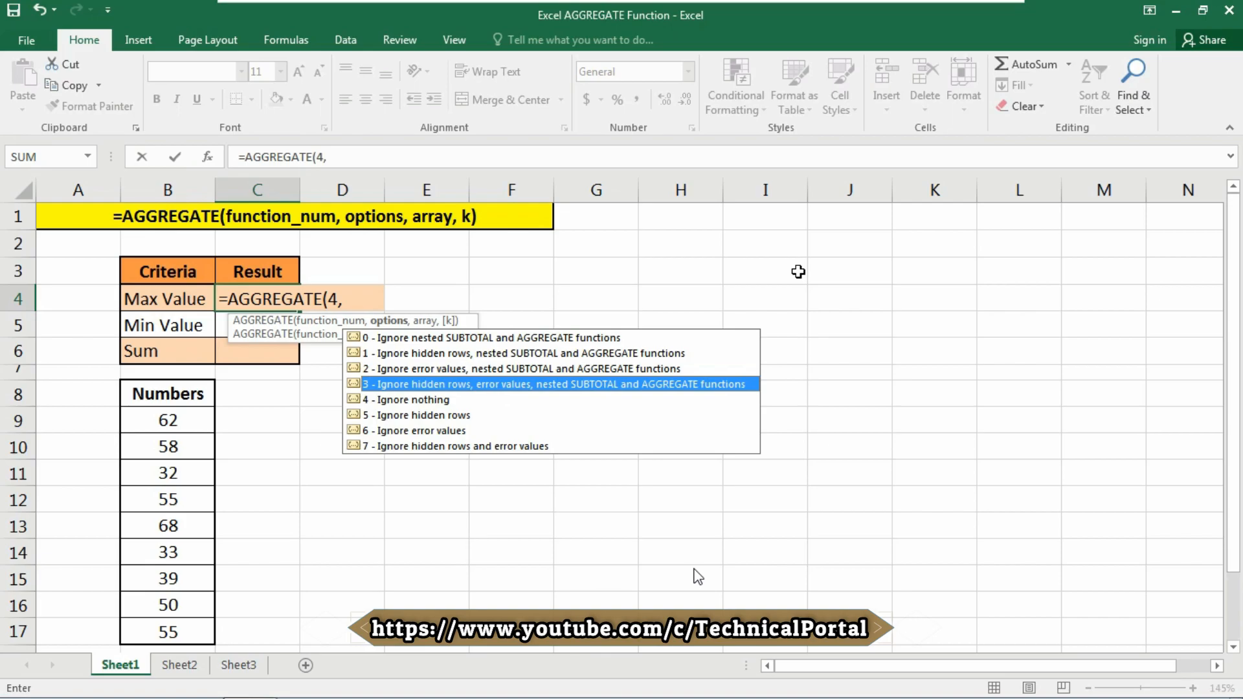
text(3,)
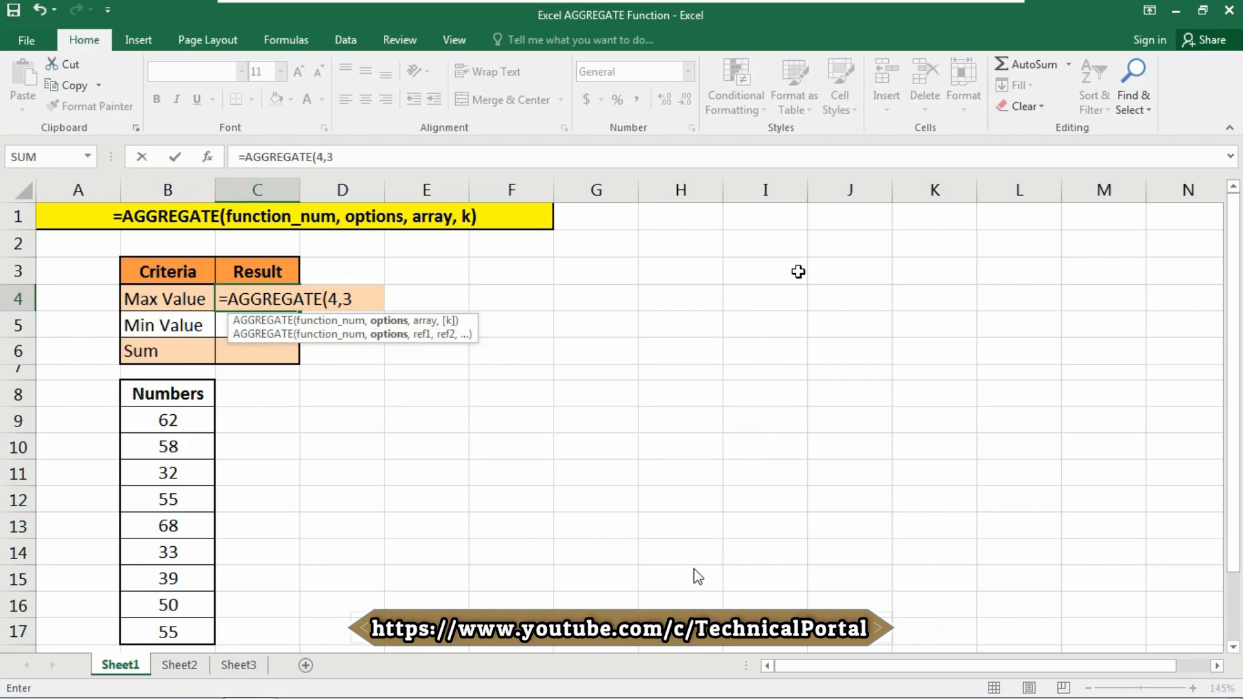
Finish C4's formula as =AGGREGATE(4,3,B9:B17) so it returns 68.
key(Down)
key(Down)
key(Down)
key(Down)
key(Down)
key(Left)
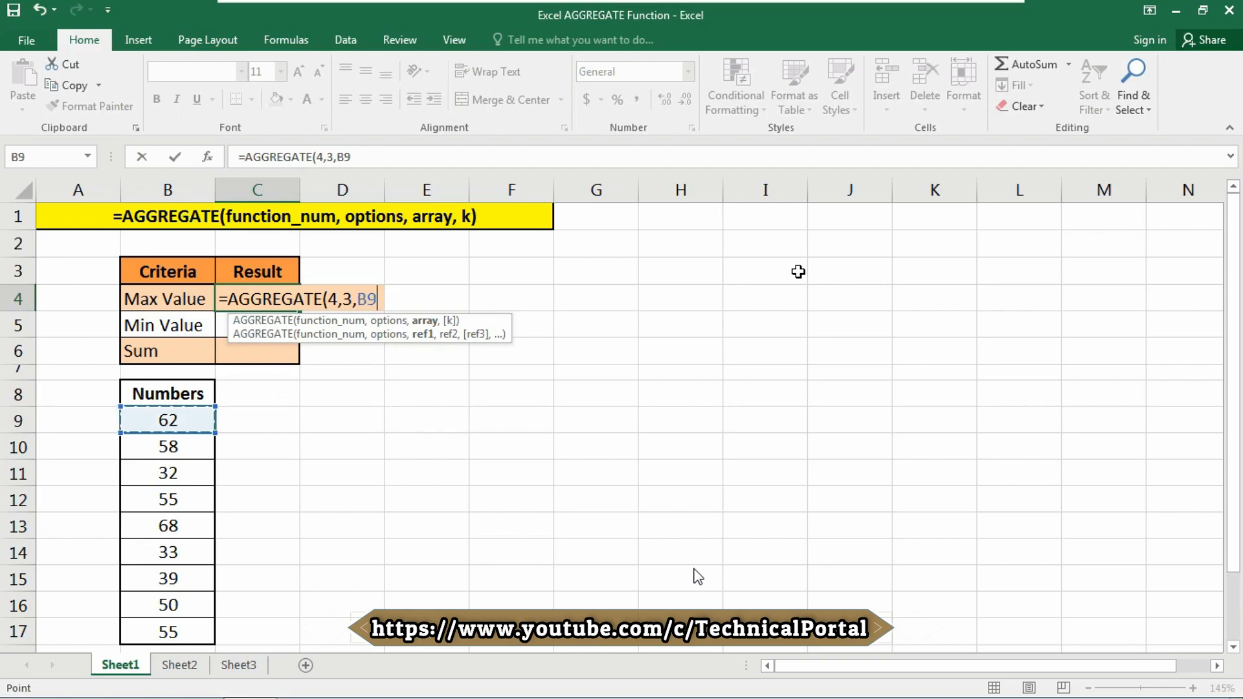
key(ctrl+shift+Down)
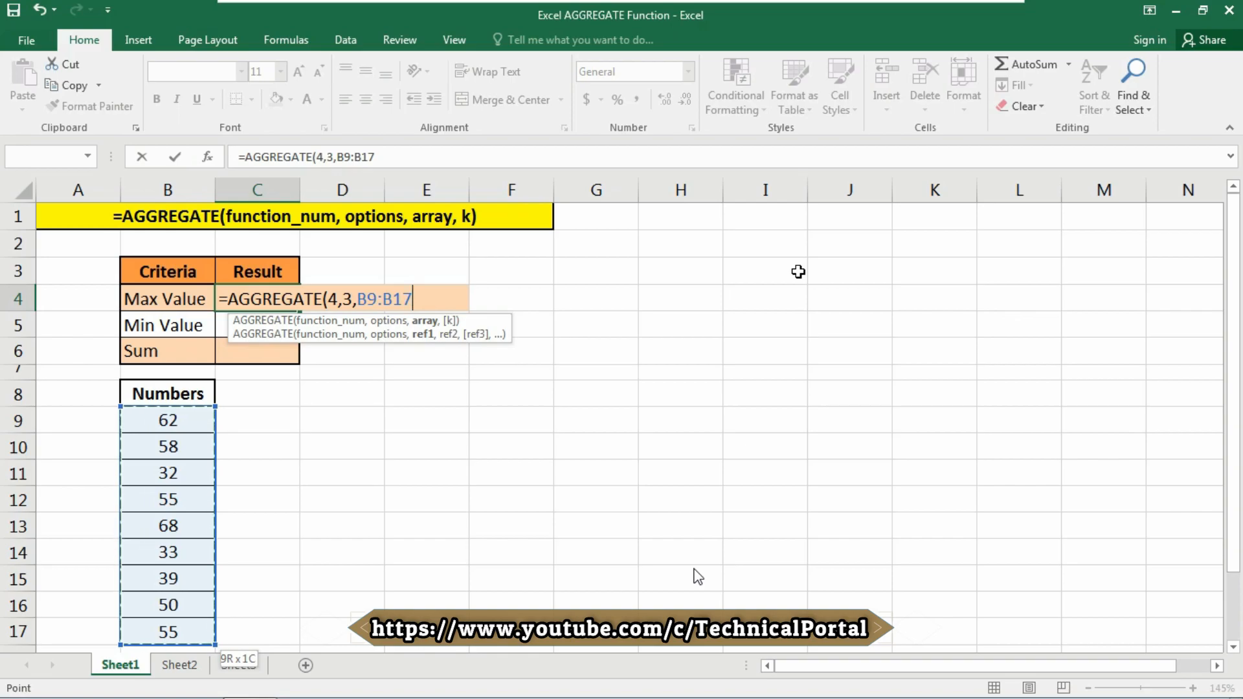
text())
key(Return)
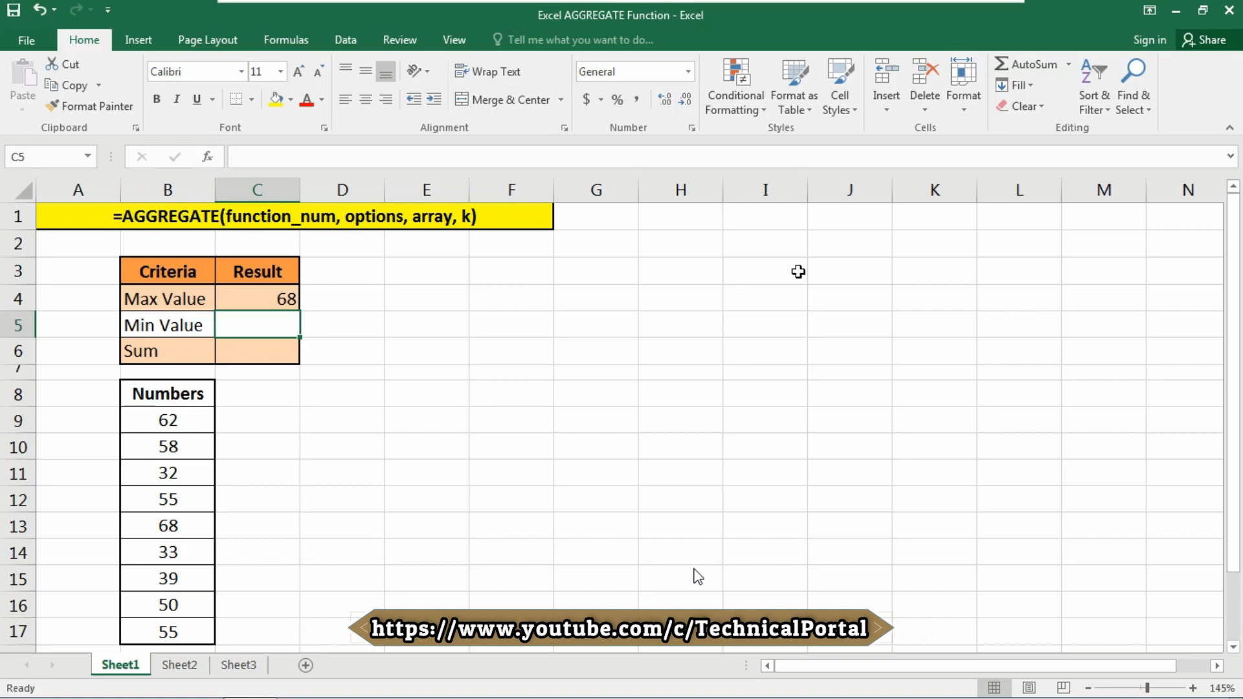
Enter =AGGREGATE(5,3,B9:B17) in C5 for the minimum, returning 32.
text(=AGGREGATE()
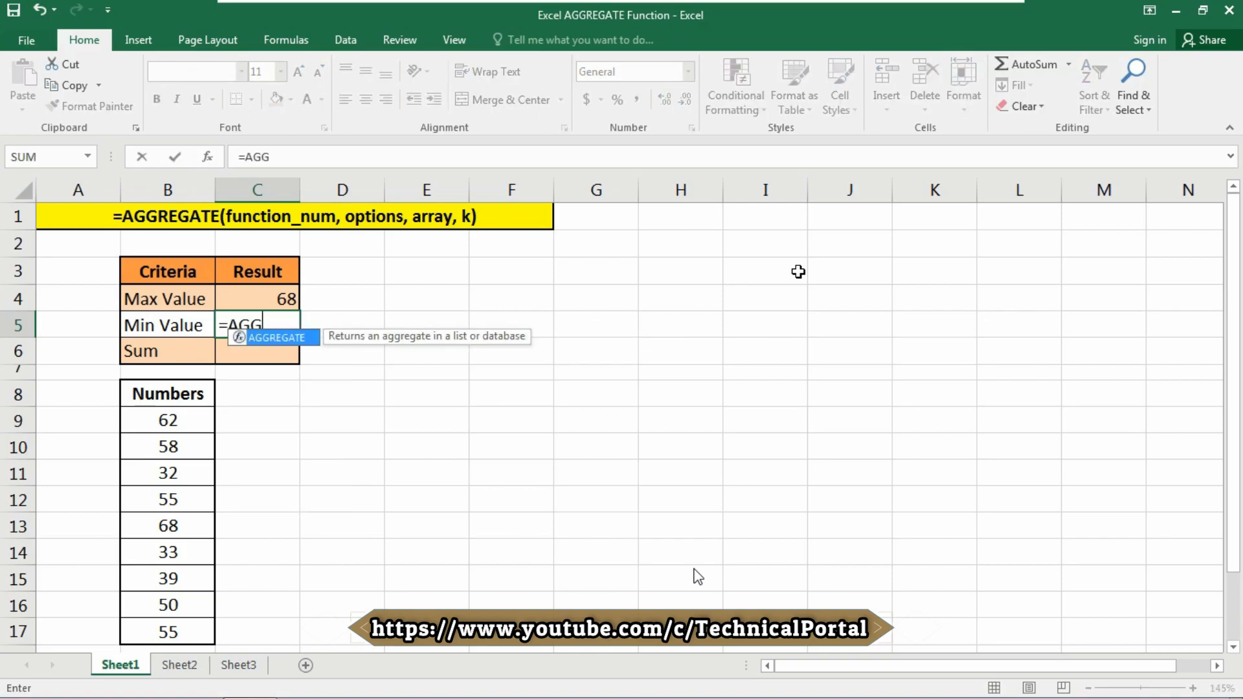
key(Down)
key(Down)
key(Down)
key(Down)
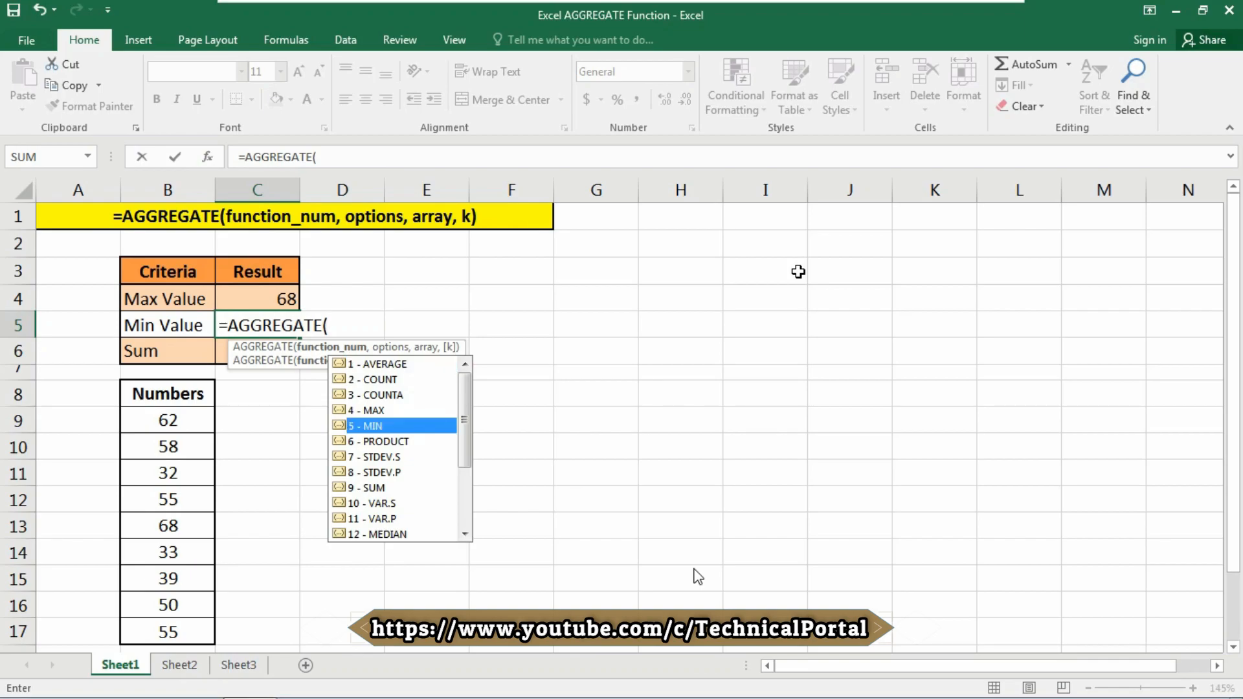
text(5)
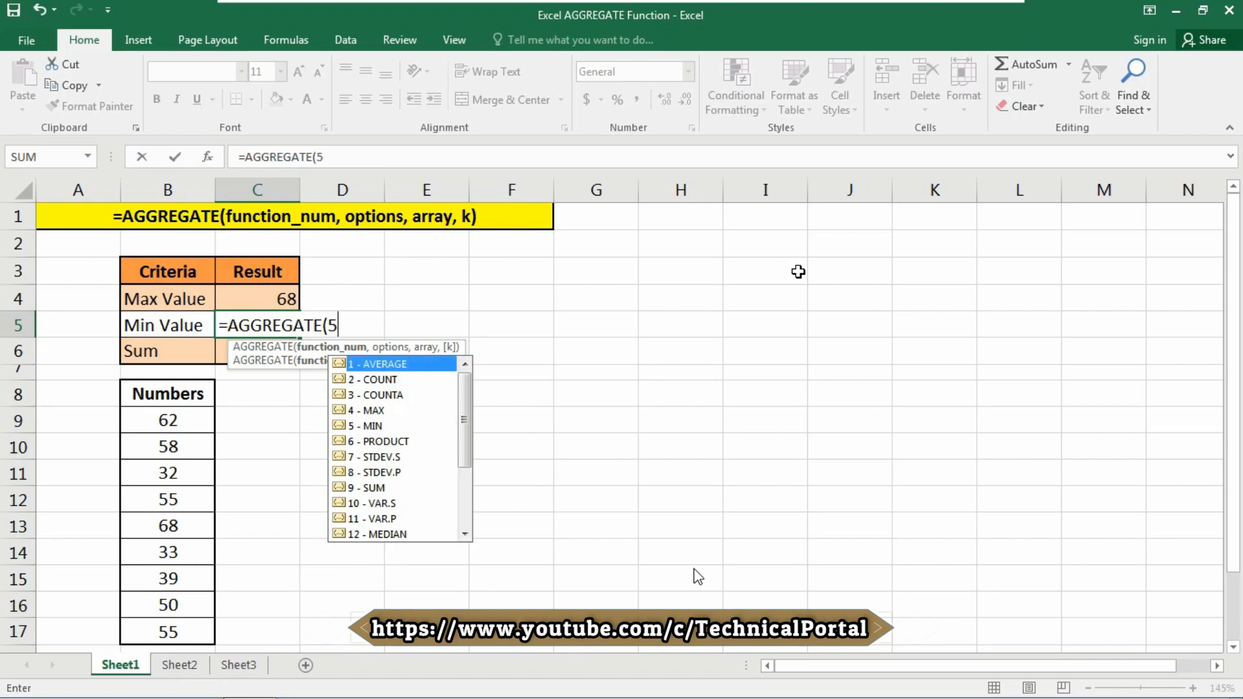
text(,)
key(Down)
key(Down)
key(Down)
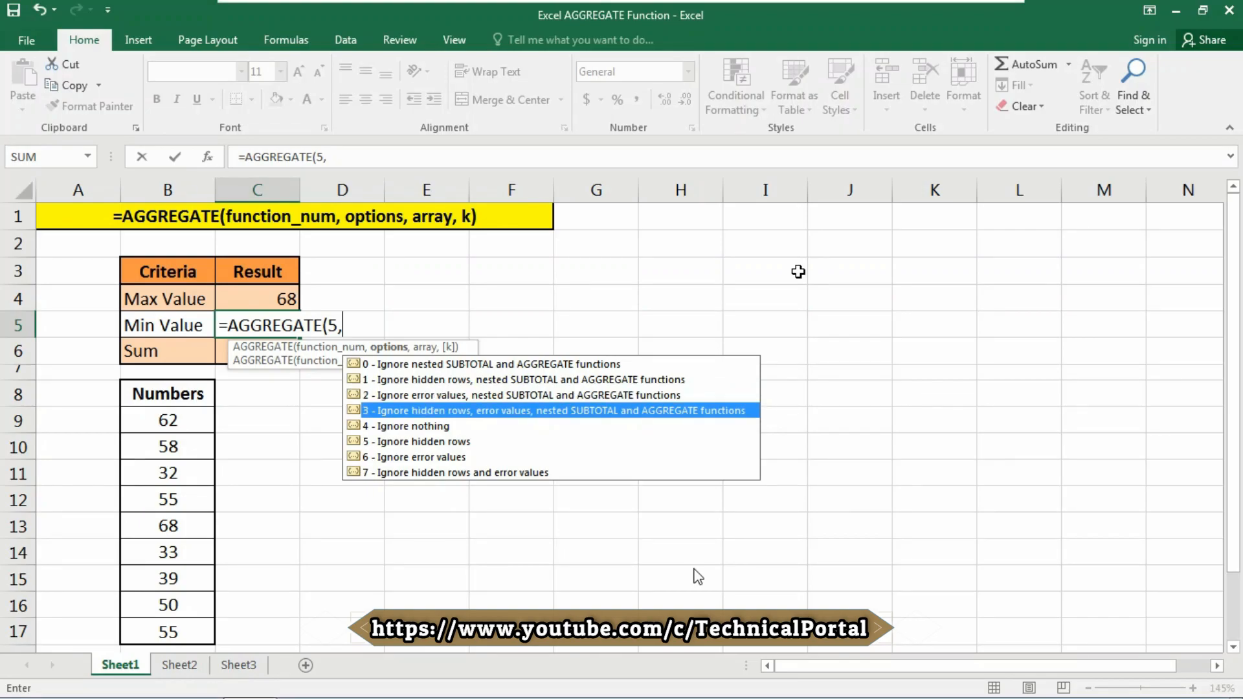
text(3,)
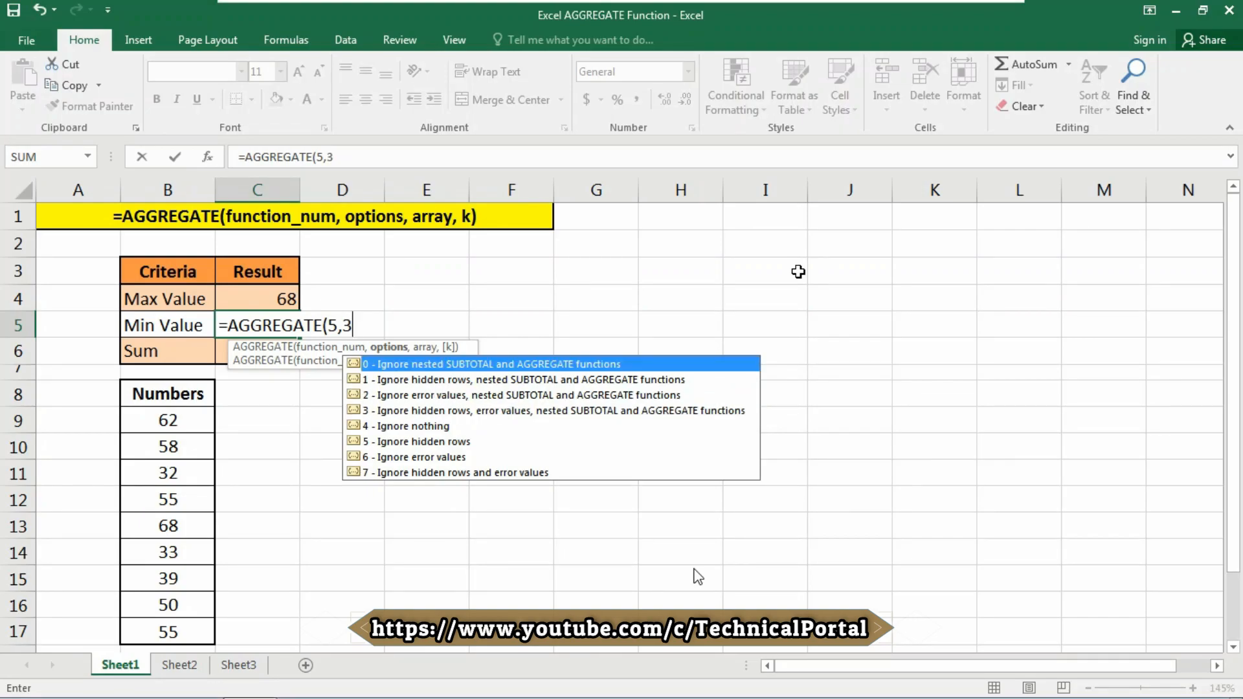
key(Down)
key(Down)
key(Down)
key(Down)
key(Left)
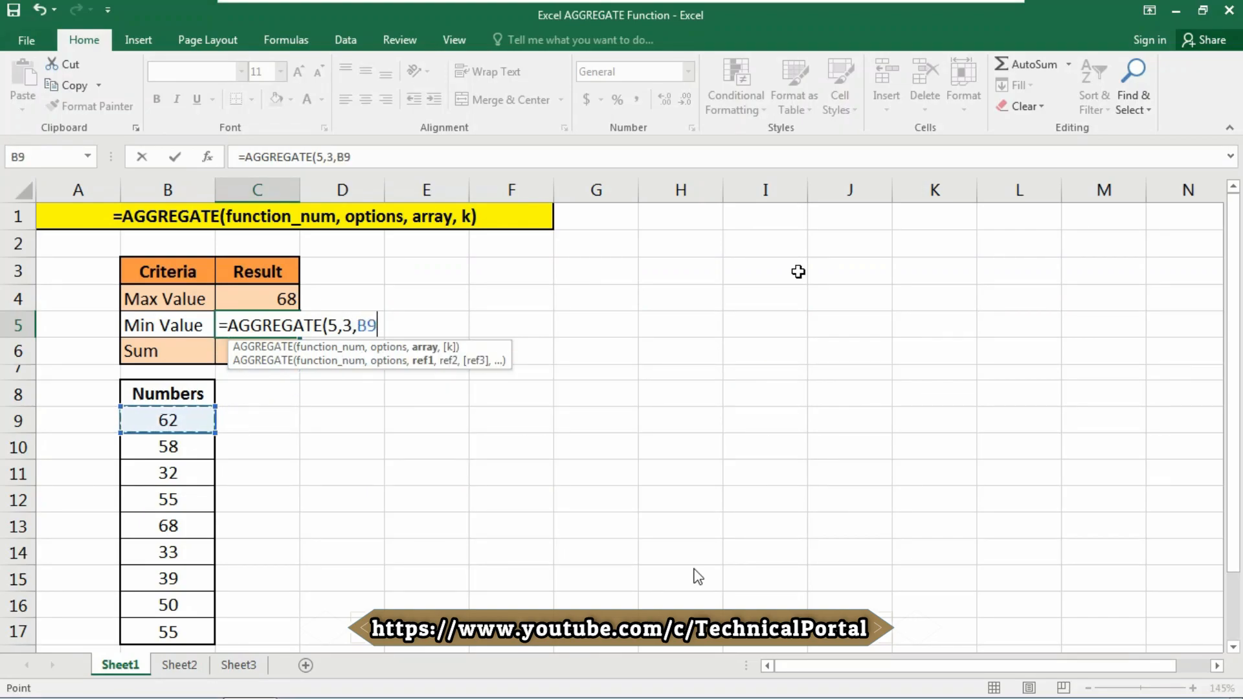
key(shift+Down)
key(shift+Down)
key(shift+Down)
key(shift+Down)
key(shift+Down)
key(shift+Down)
key(shift+Down)
key(shift+Down)
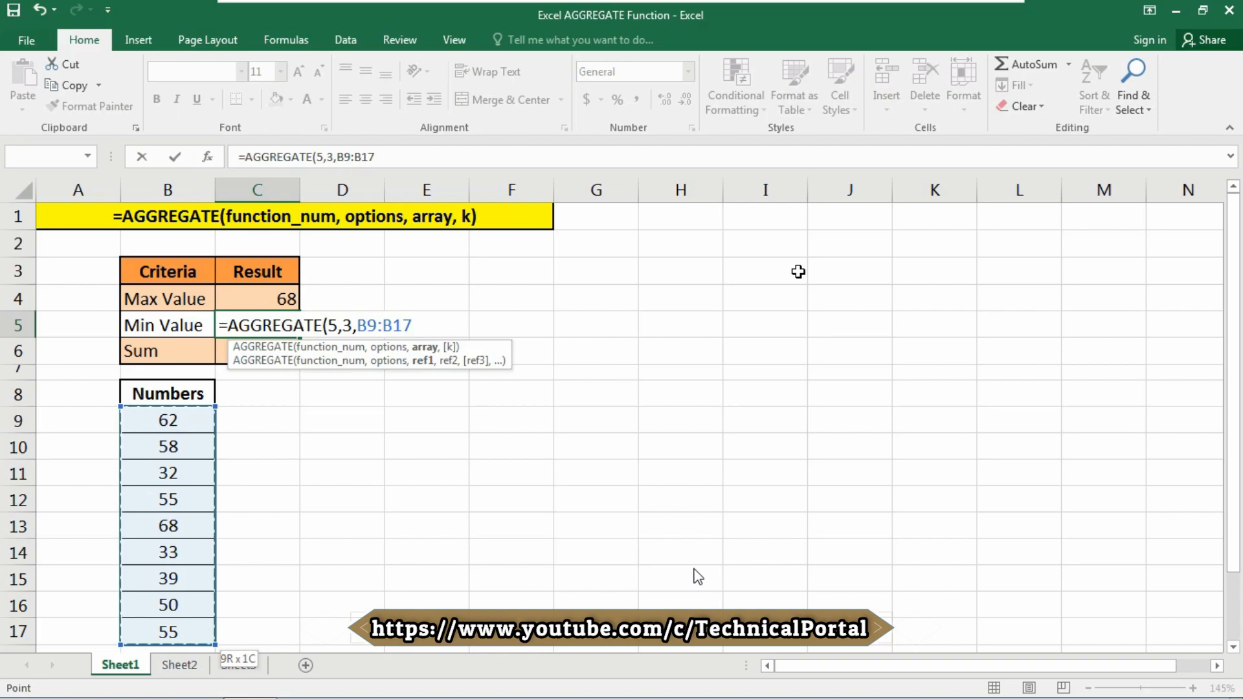
text())
key(Return)
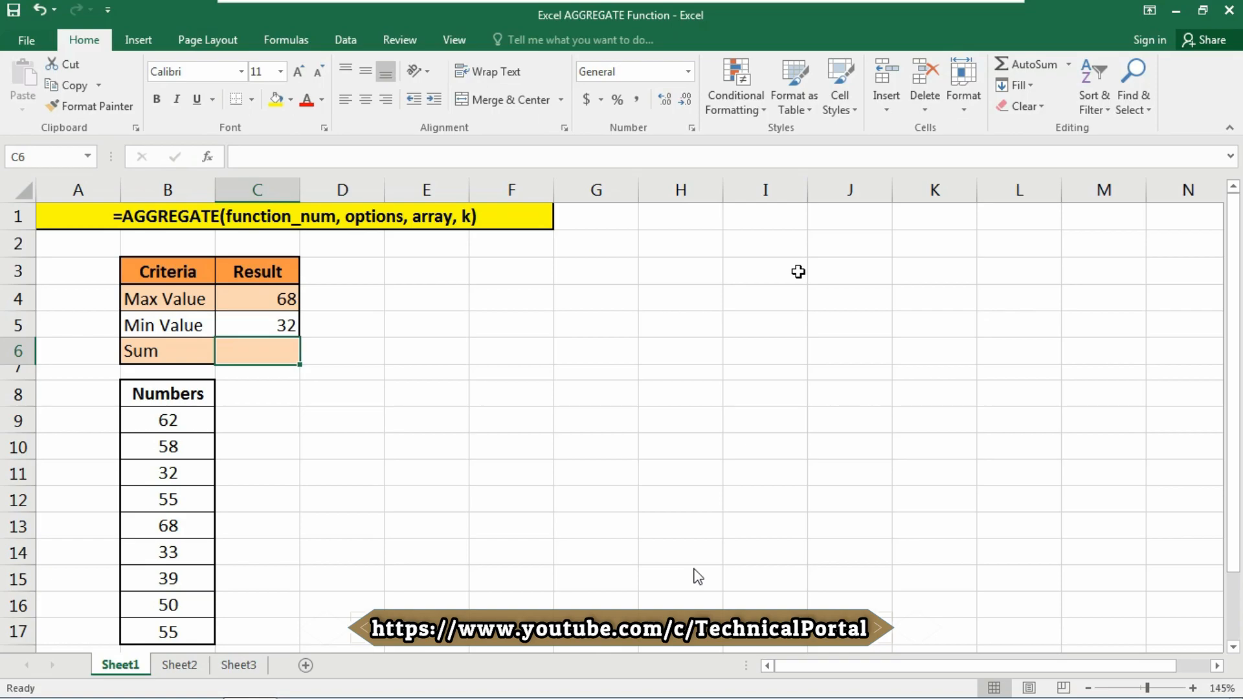
Add a check formula =MAX(B9:B17) in D4, confirming the 68 result.
key(Right)
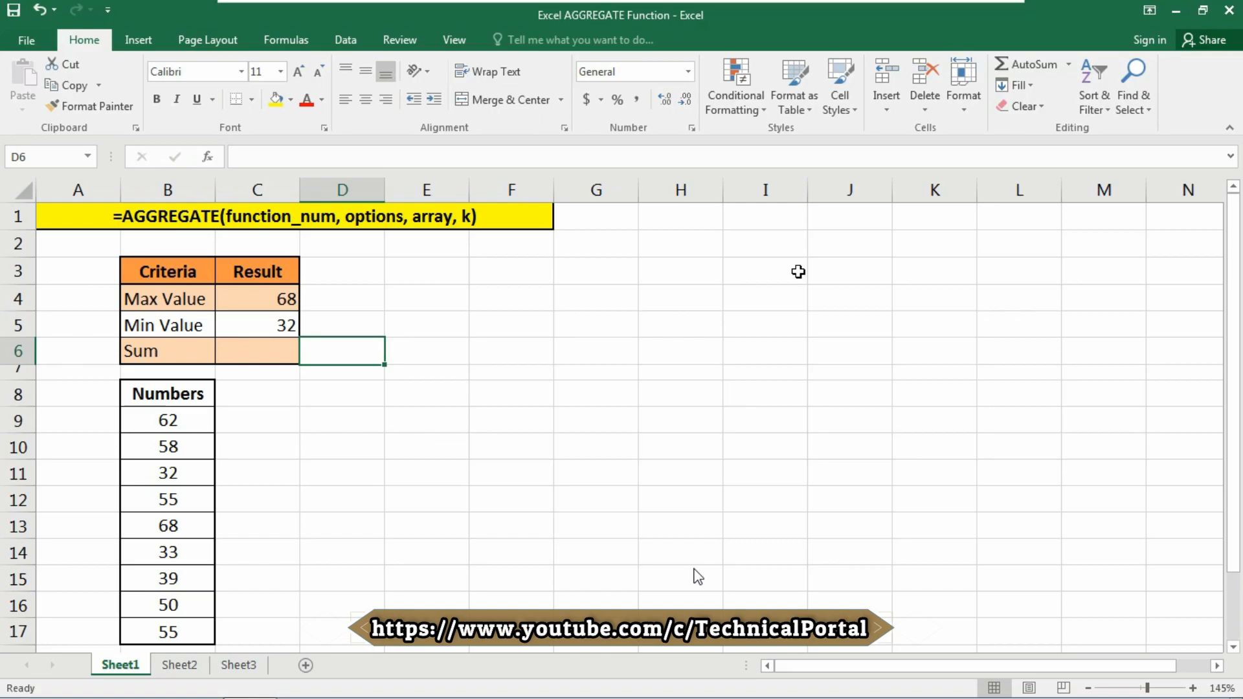
key(Up)
key(Up)
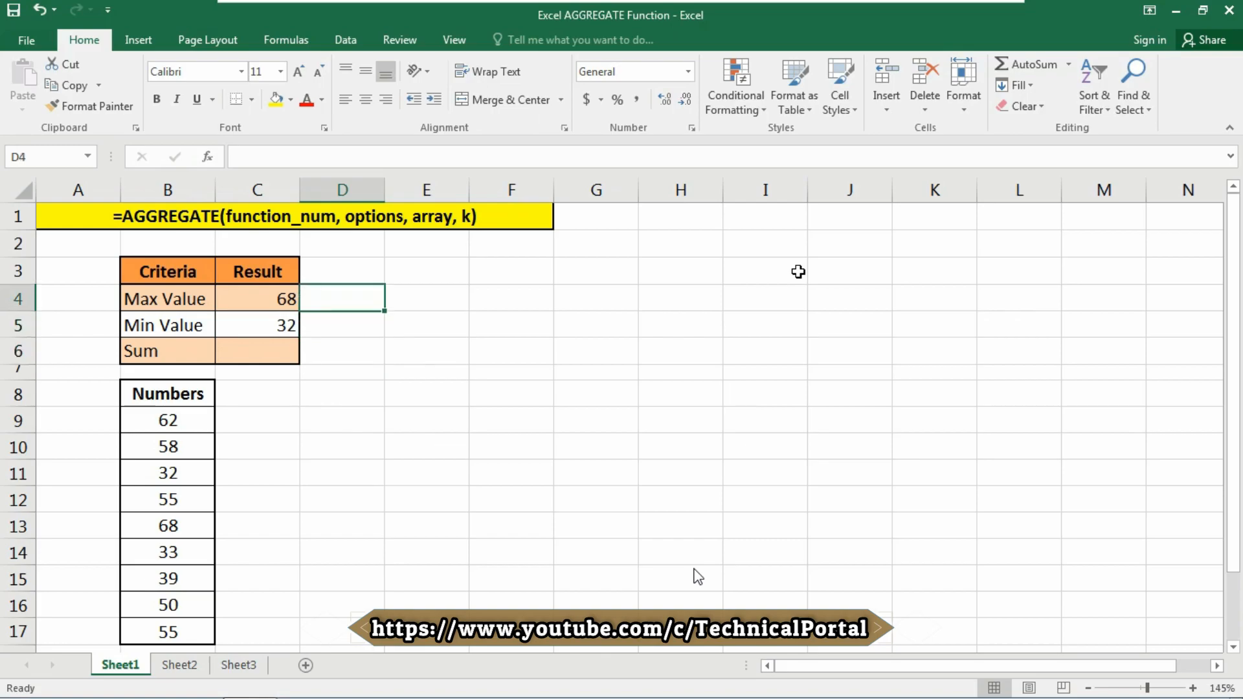
text(MA)
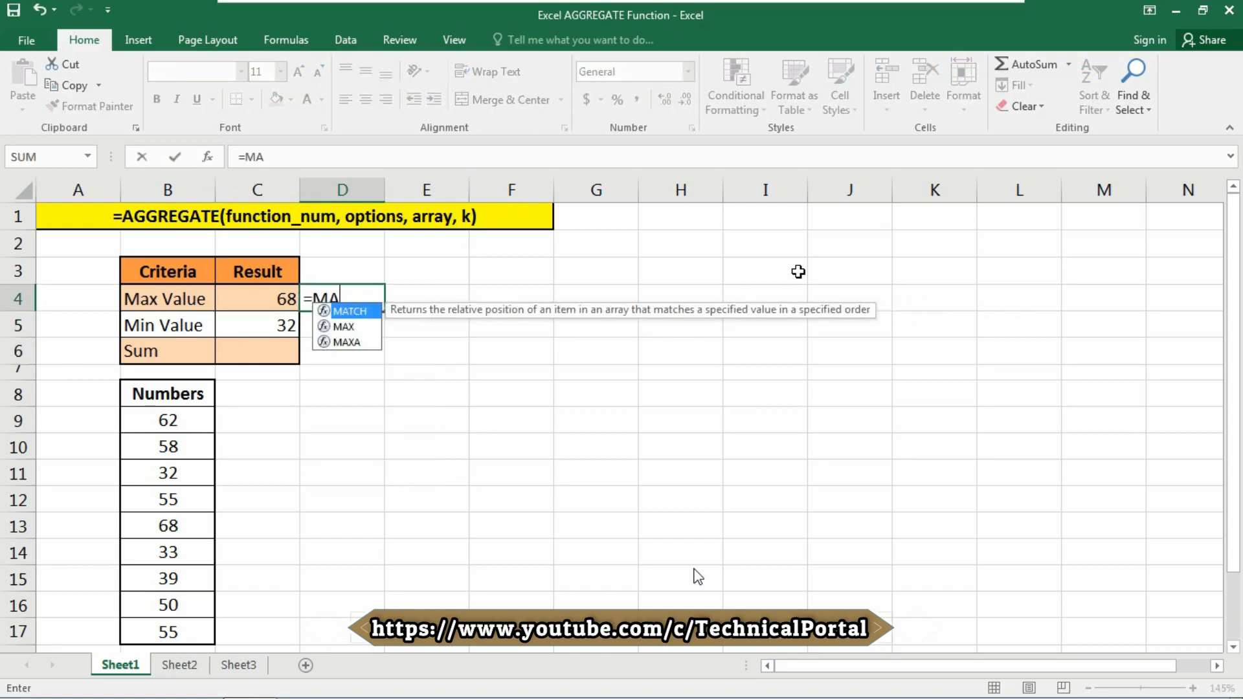
text(X()
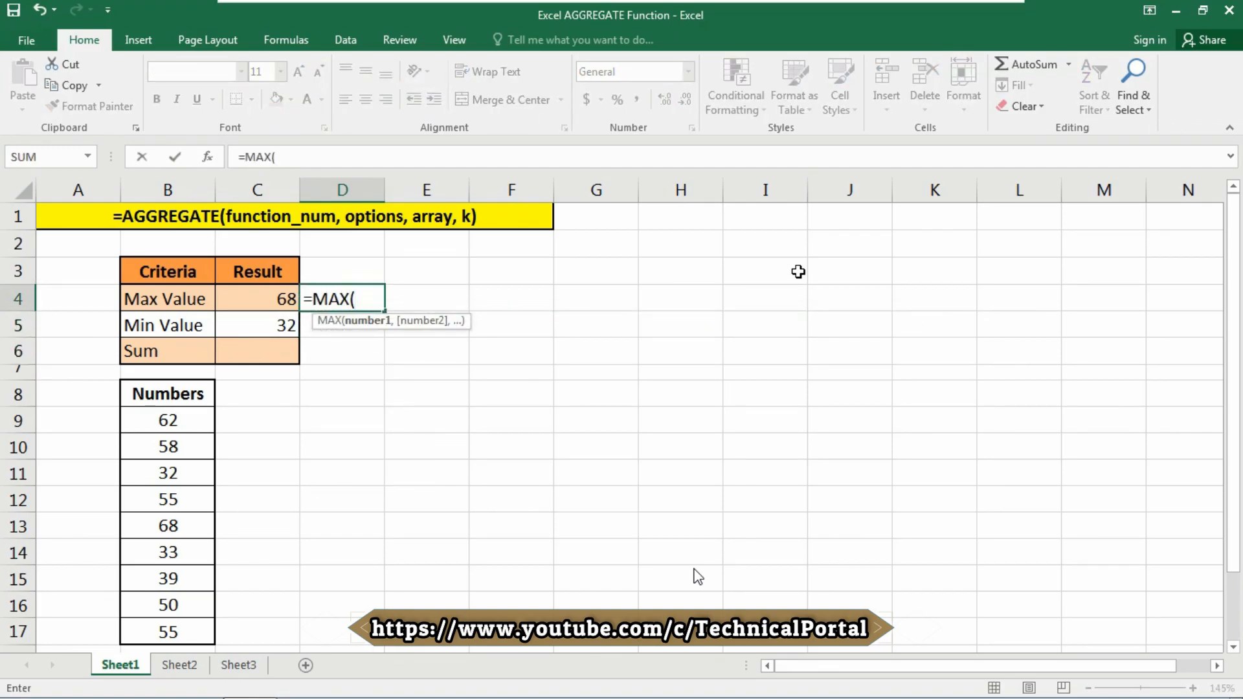
key(Left)
key(Left)
key(Down)
key(Down)
key(Down)
key(Down)
key(Down)
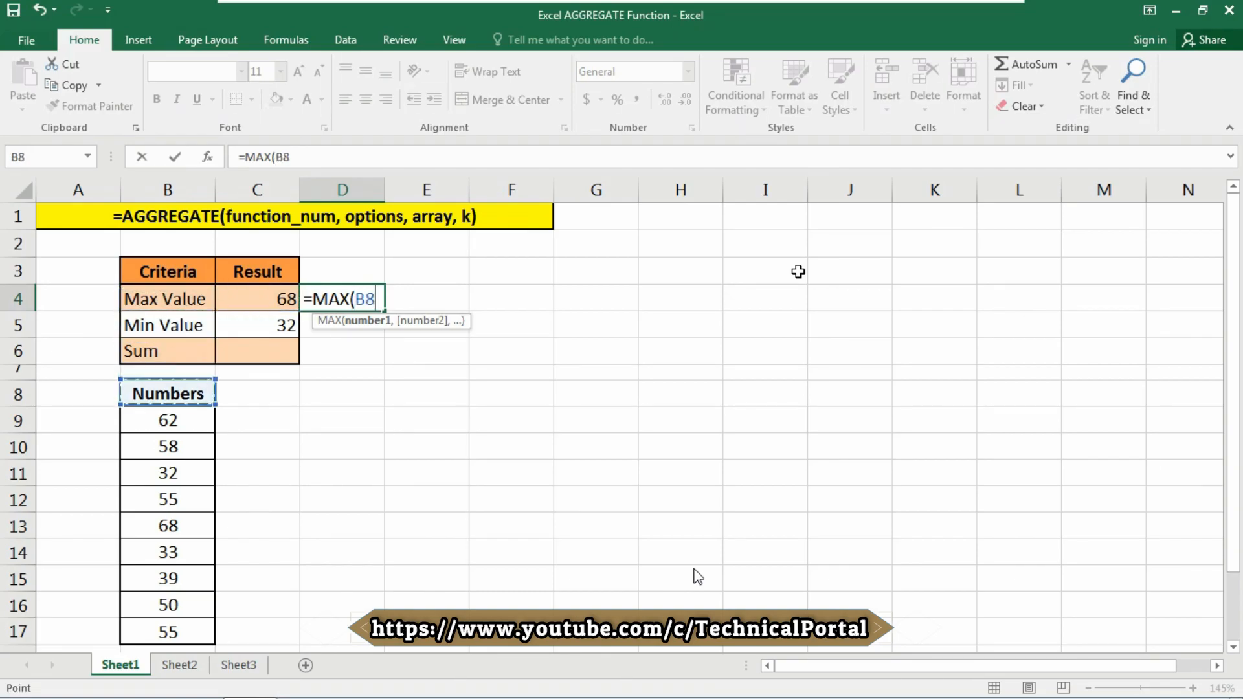
key(ctrl+shift+Down)
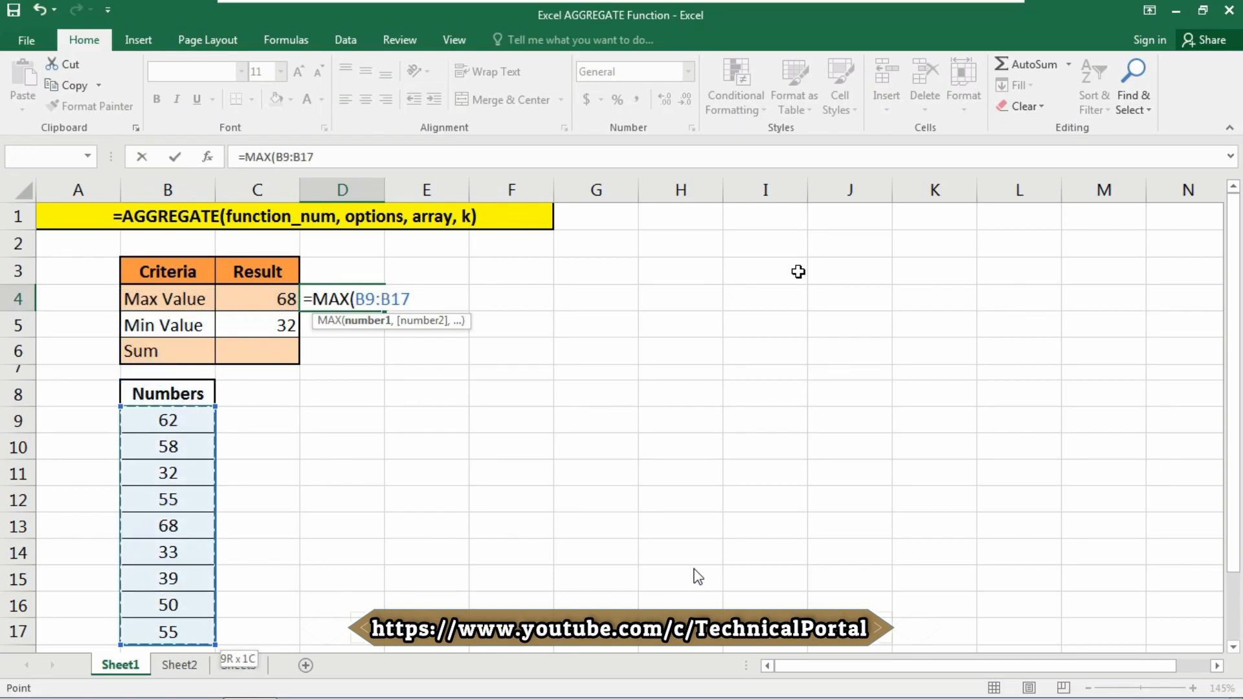
text())
key(Return)
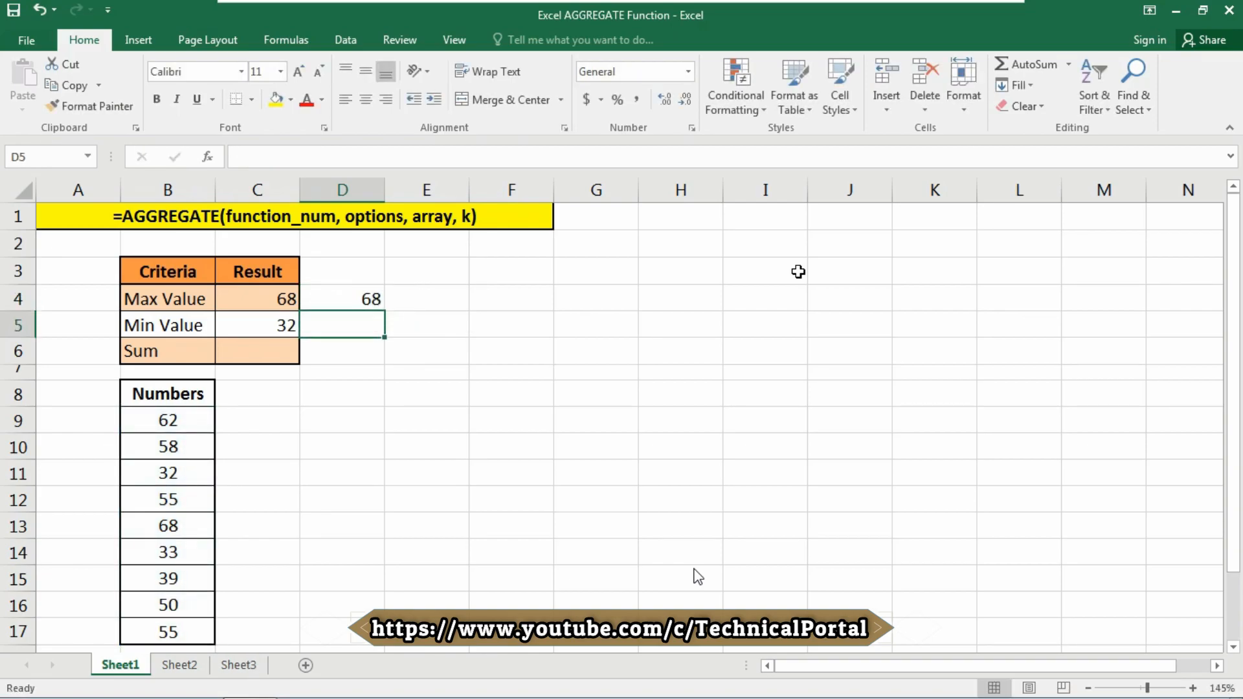
key(Left)
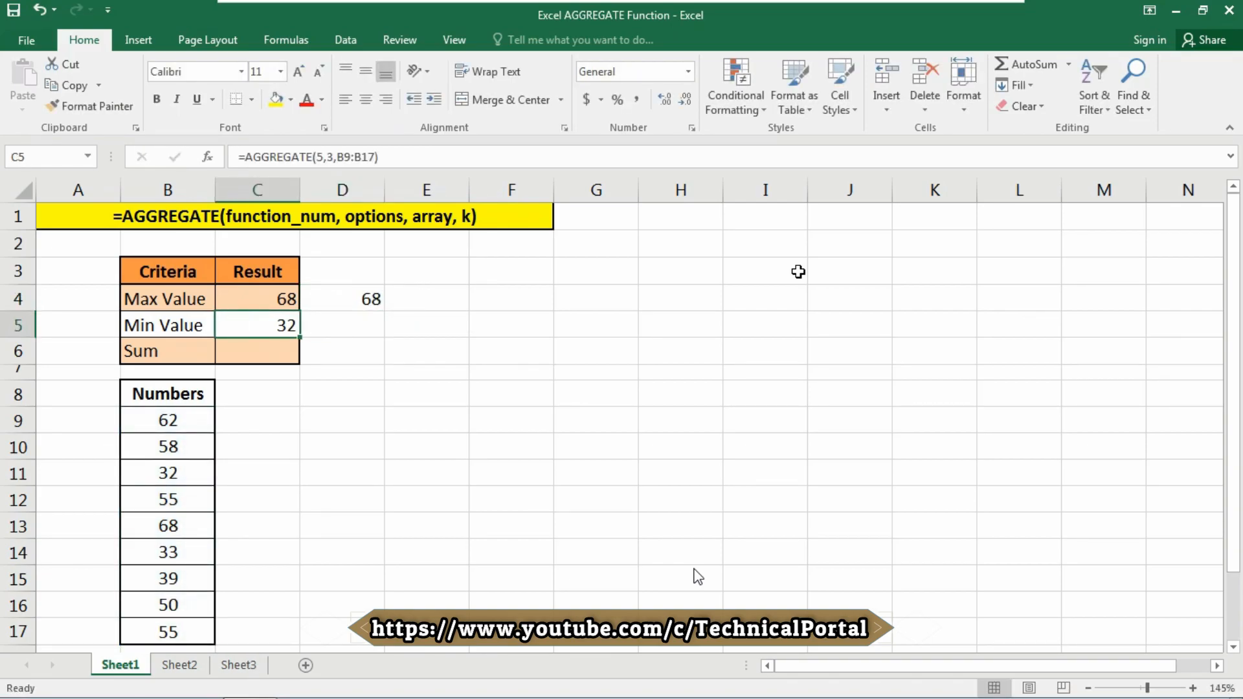
key(Down)
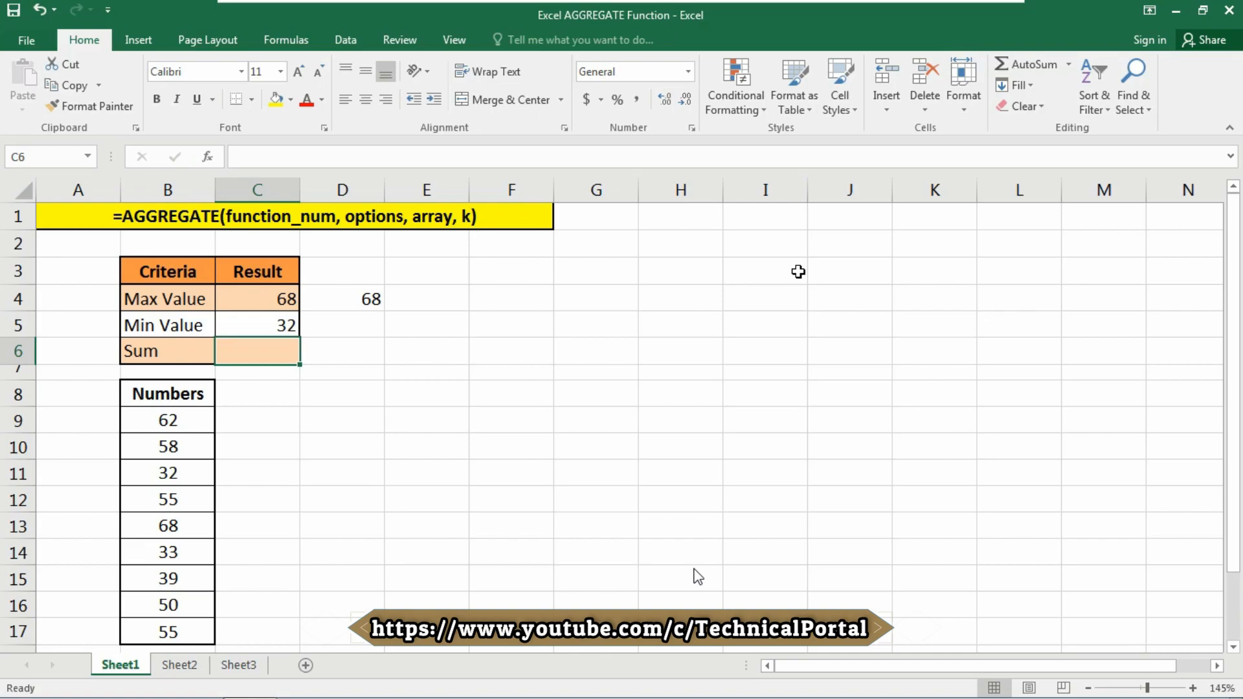
Start C6's formula as =AGGREGATE(9,3, for SUM, ignoring hidden rows and errors.
text(=AGGREGATE()
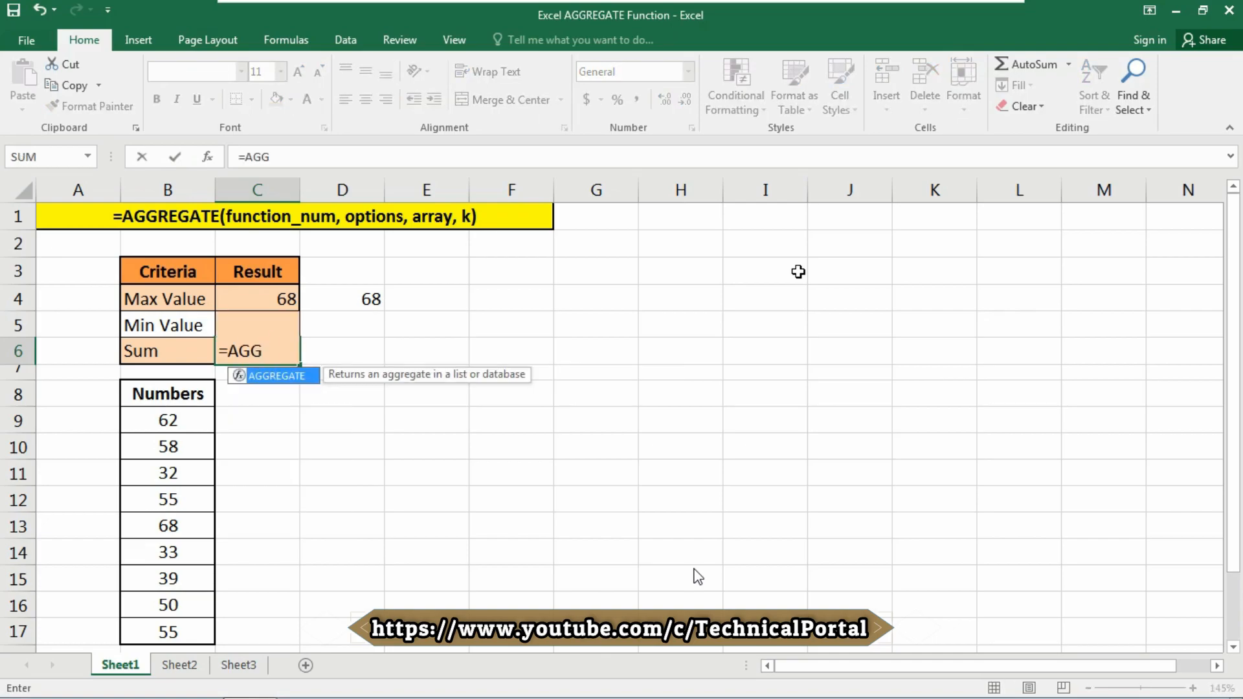
key(Down)
key(Down)
key(Down)
key(Down)
key(Down)
key(Down)
key(Down)
key(Down)
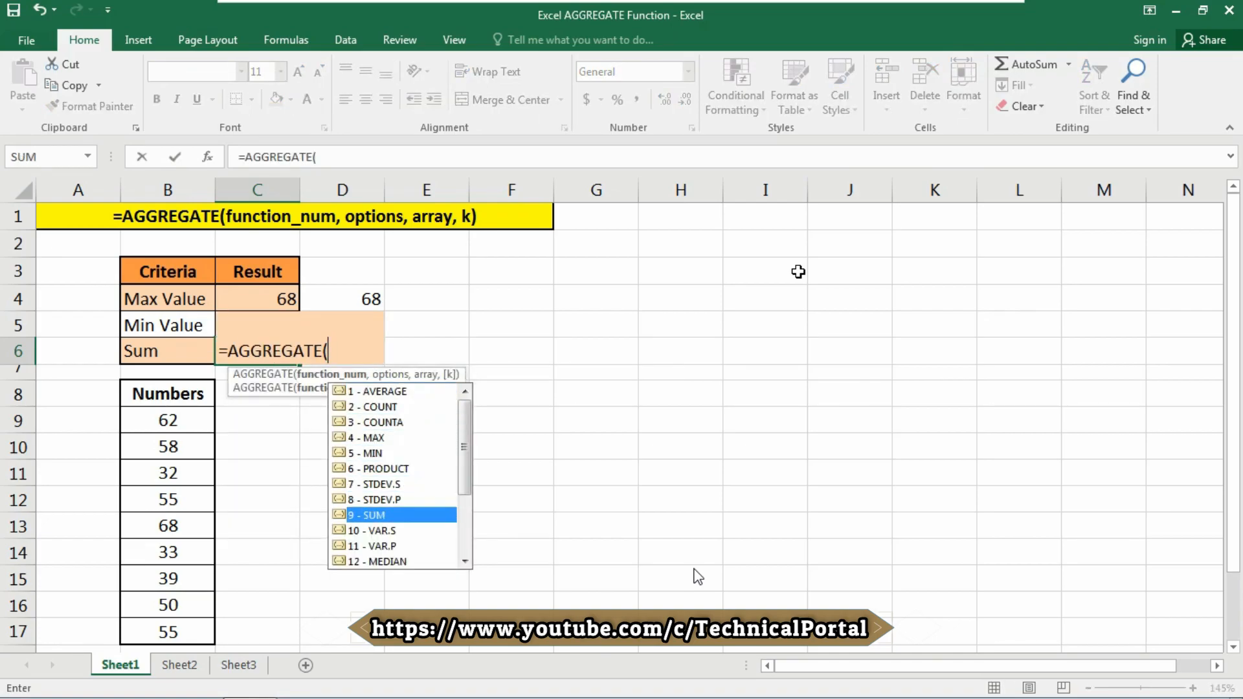
key(Tab)
text(,)
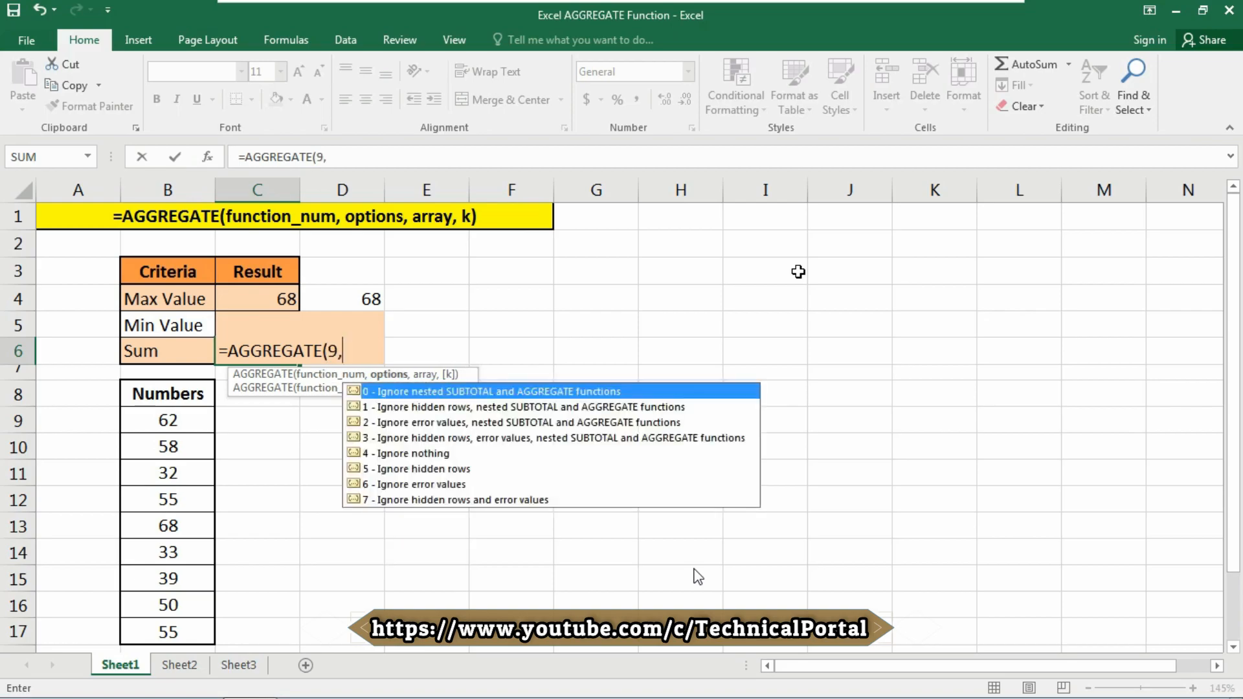
key(Down)
key(Down)
key(Down)
key(Tab)
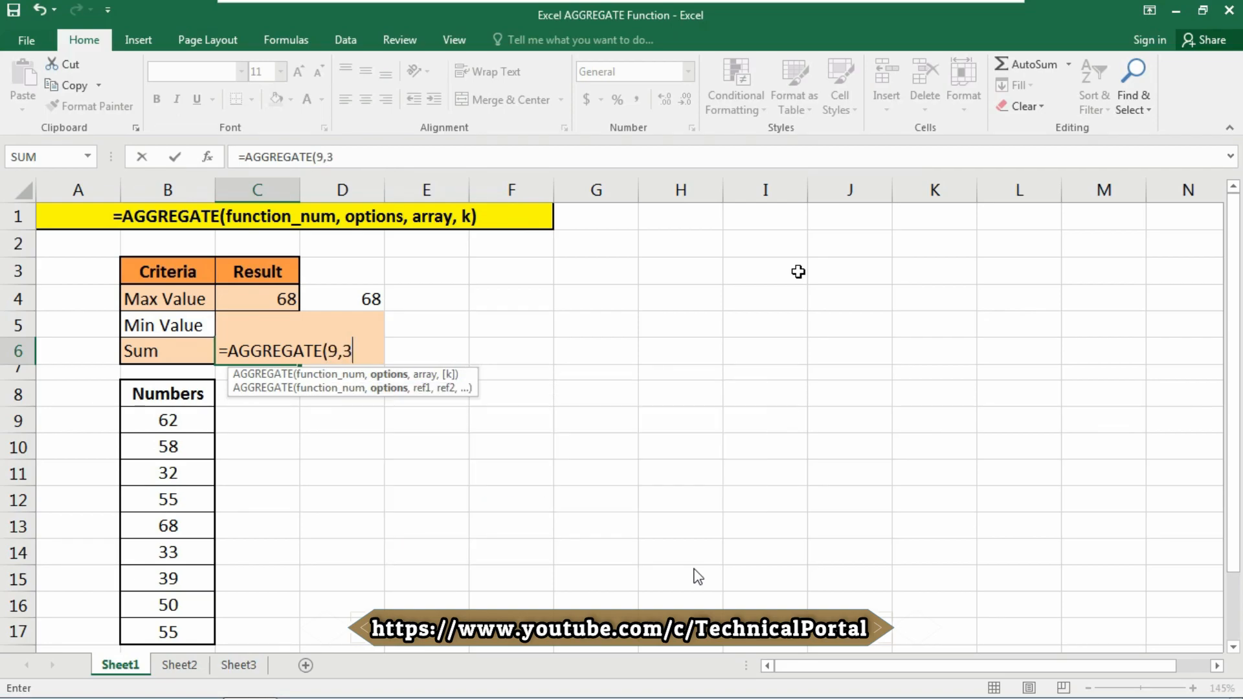
text(,)
Complete the array as B9:B17 so C6 shows 452.
key(Down)
key(Down)
key(Down)
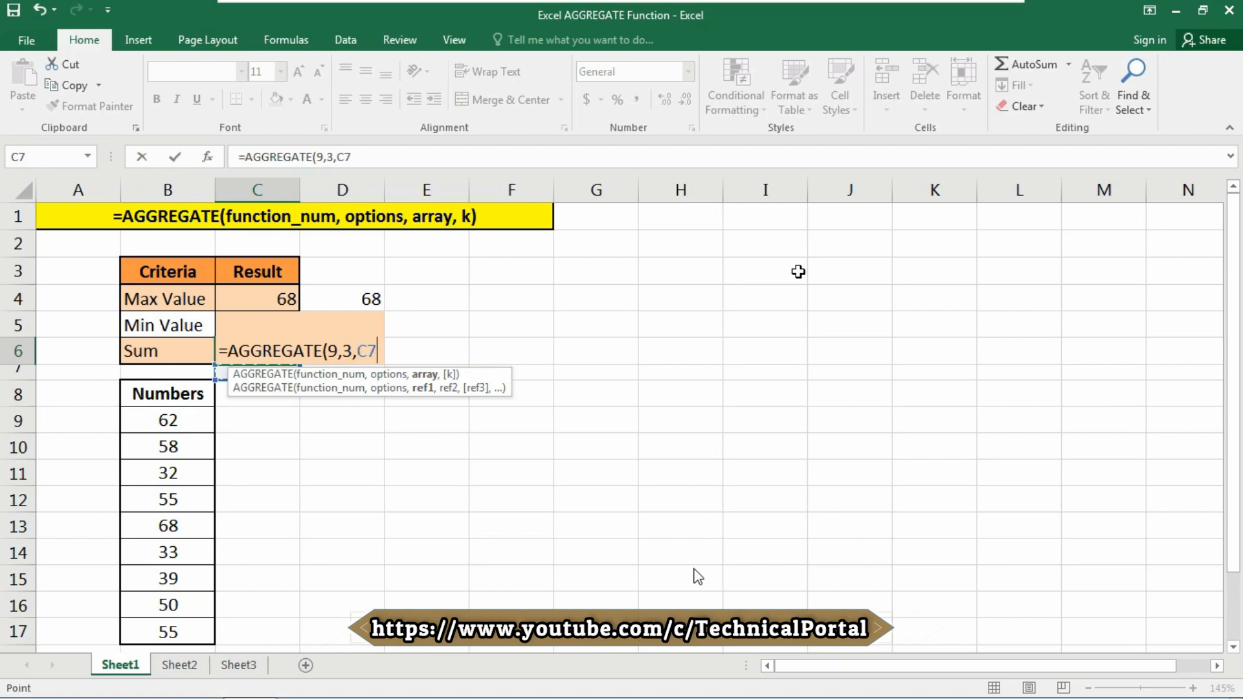
key(Left)
key(ctrl+shift+Down)
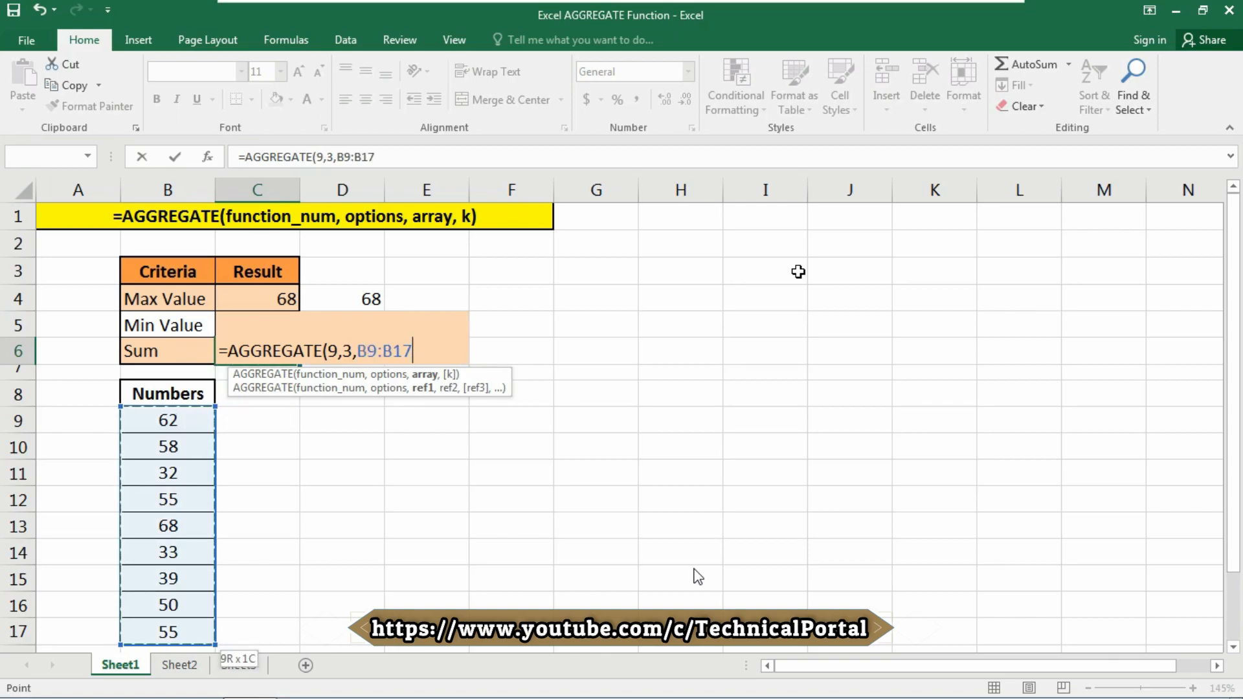
text())
key(Return)
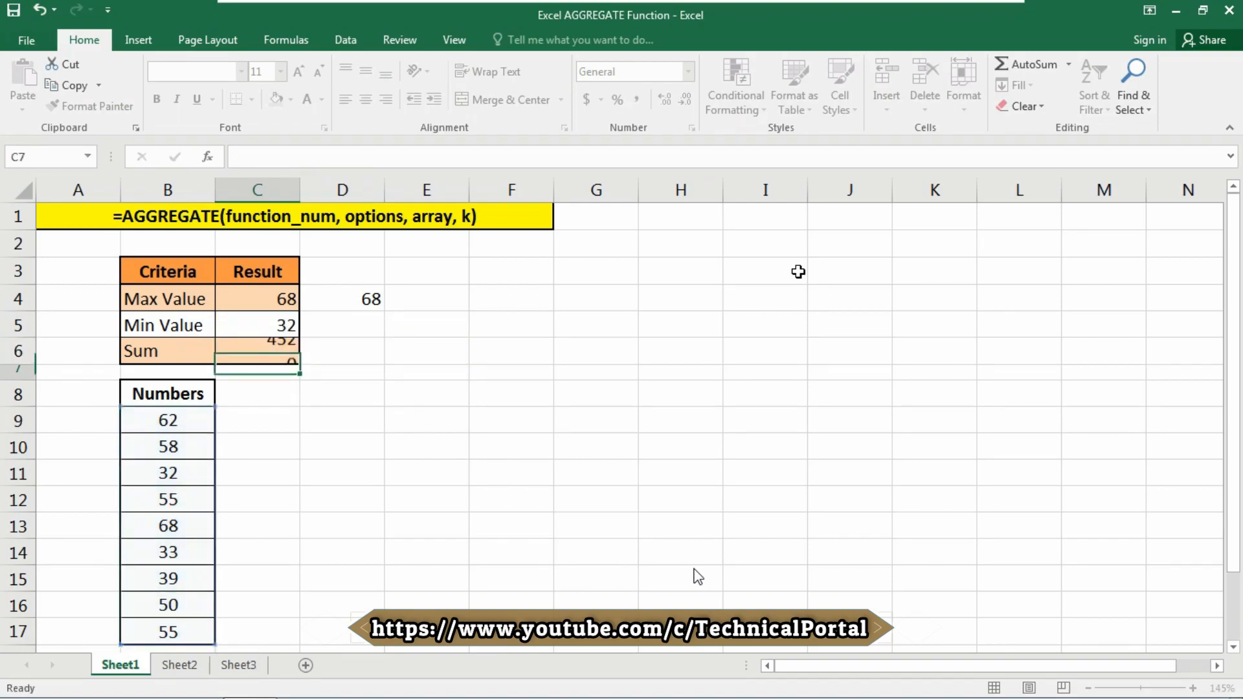
key(Up)
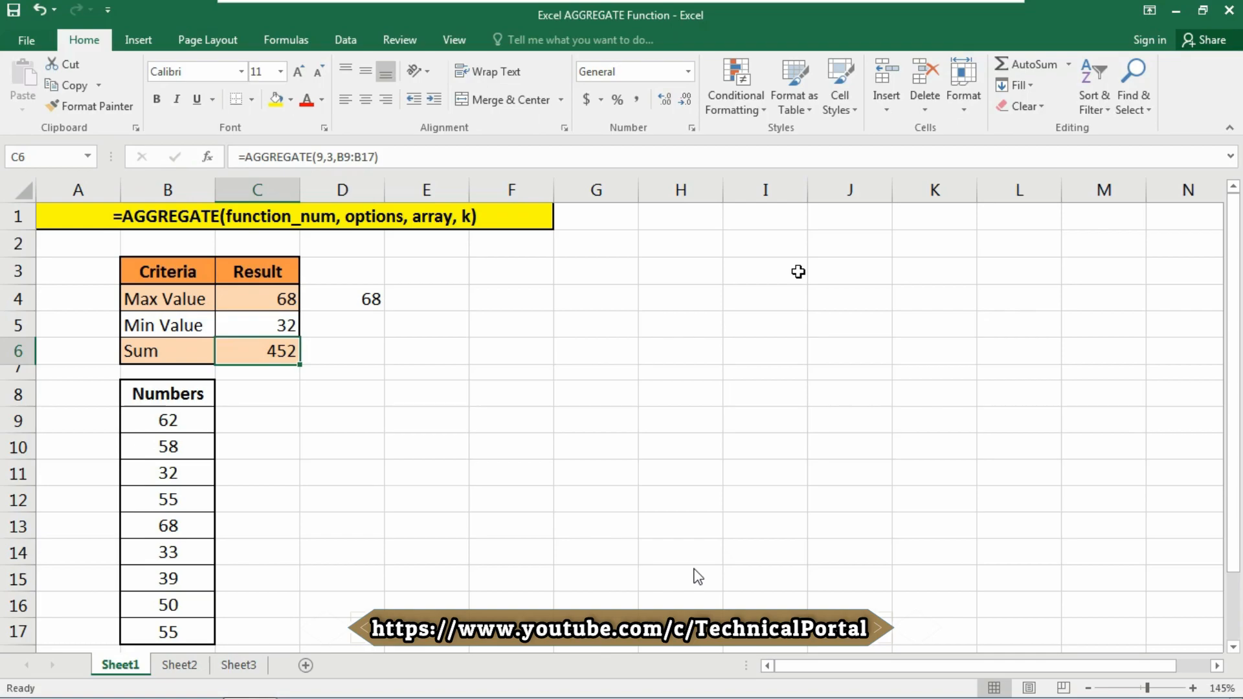
key(Right)
key(Down)
key(Down)
key(Right)
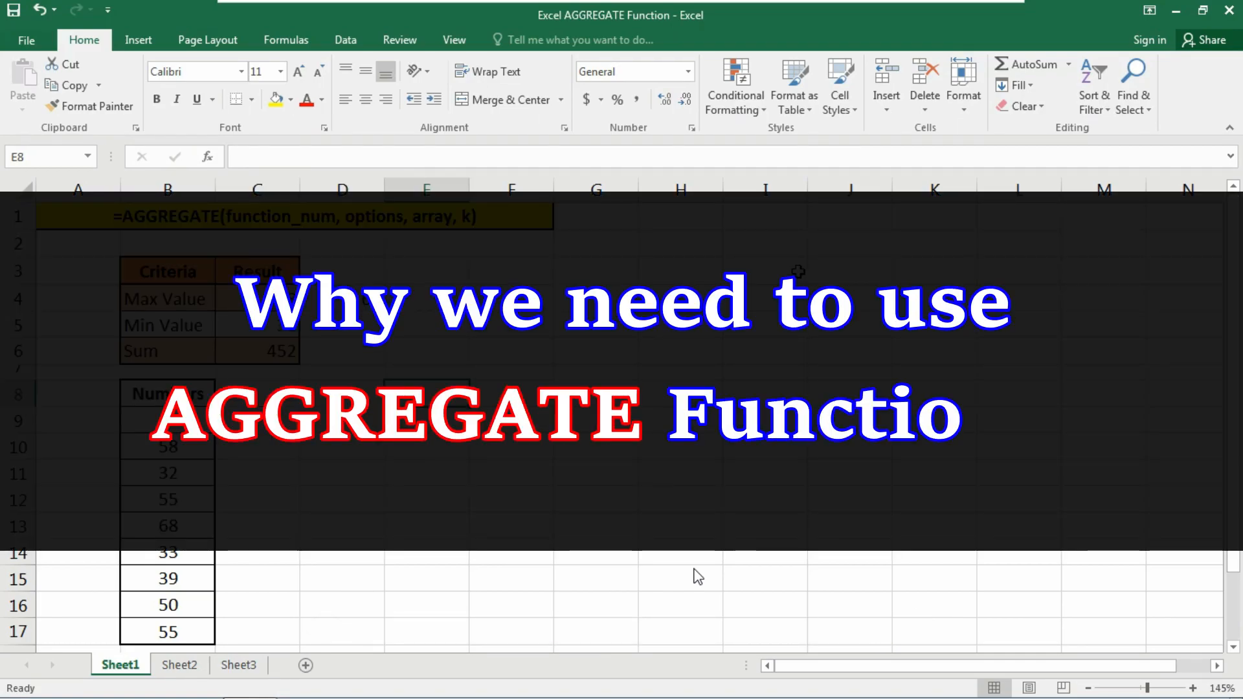
key(Left)
key(Left)
key(Left)
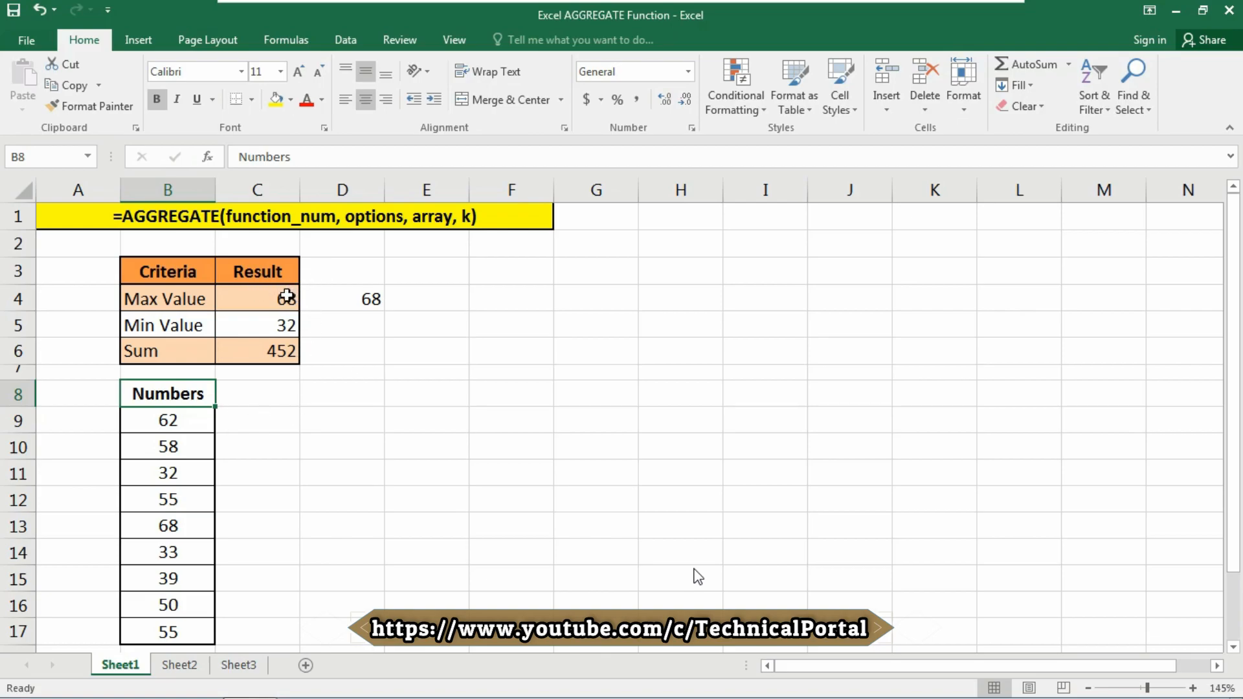
Check D4's MAX formula, then turn on filtering for the Numbers column.
click(369, 299)
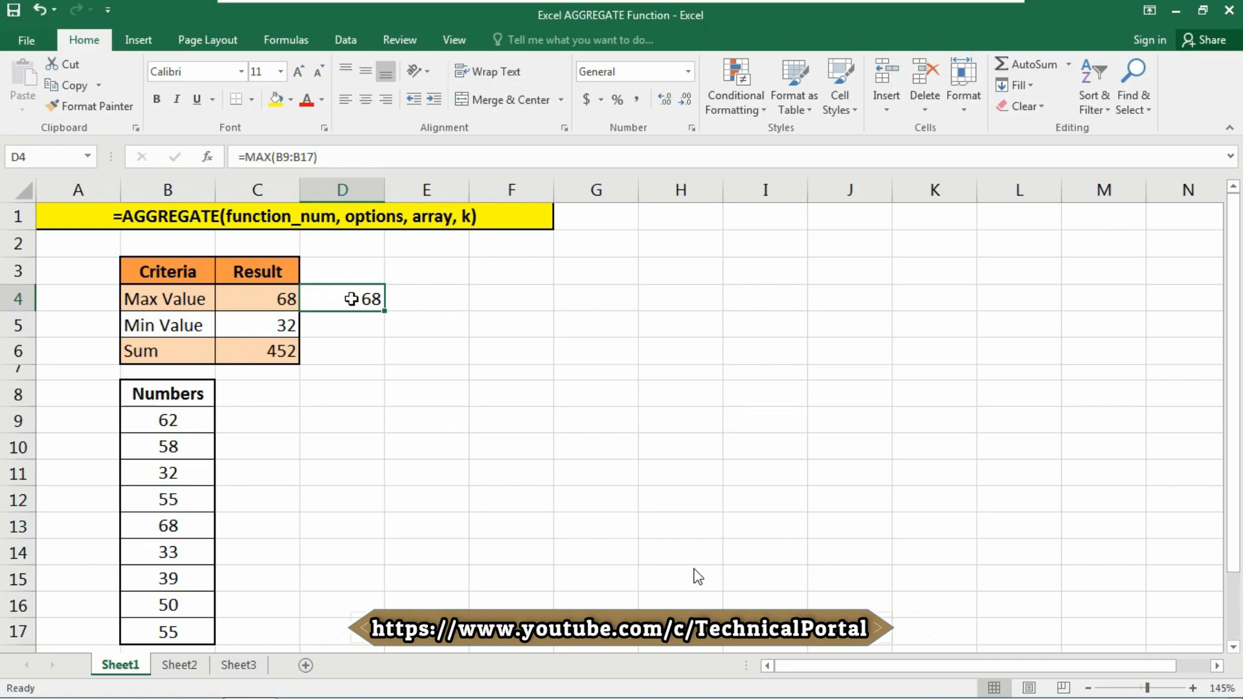
click(191, 392)
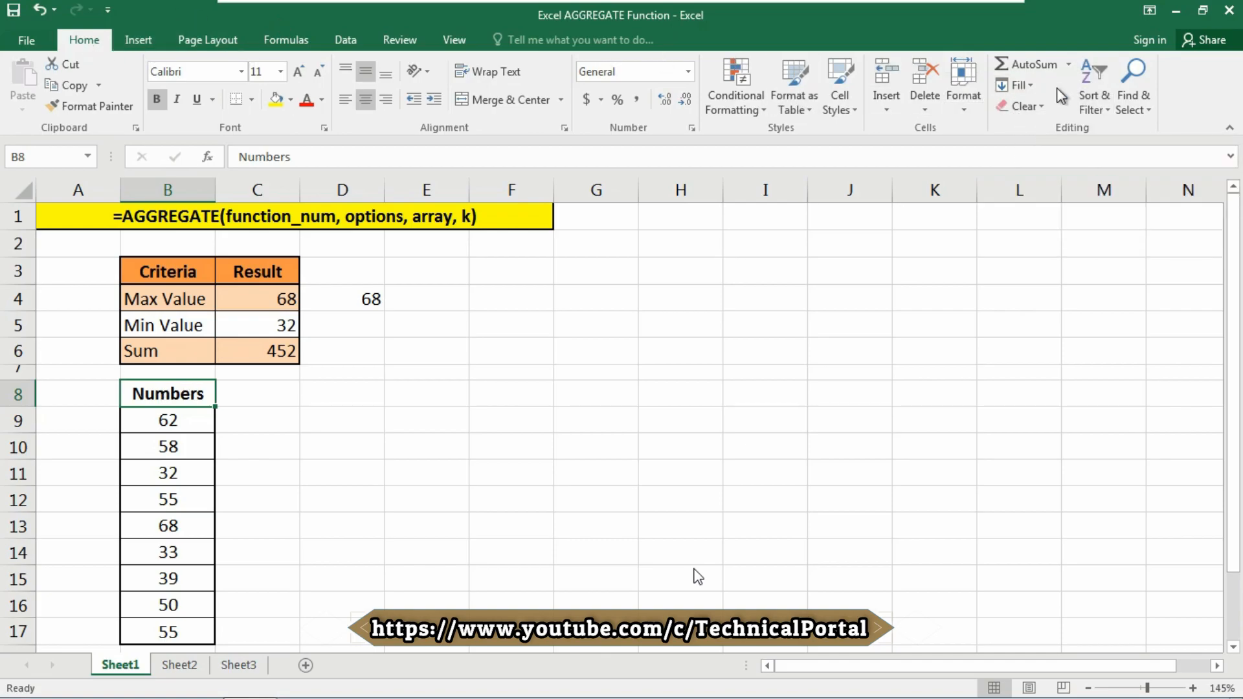
click(1093, 99)
click(1109, 193)
Filter 68 out of the Numbers column and select the visible values to check their sum.
click(178, 524)
click(207, 398)
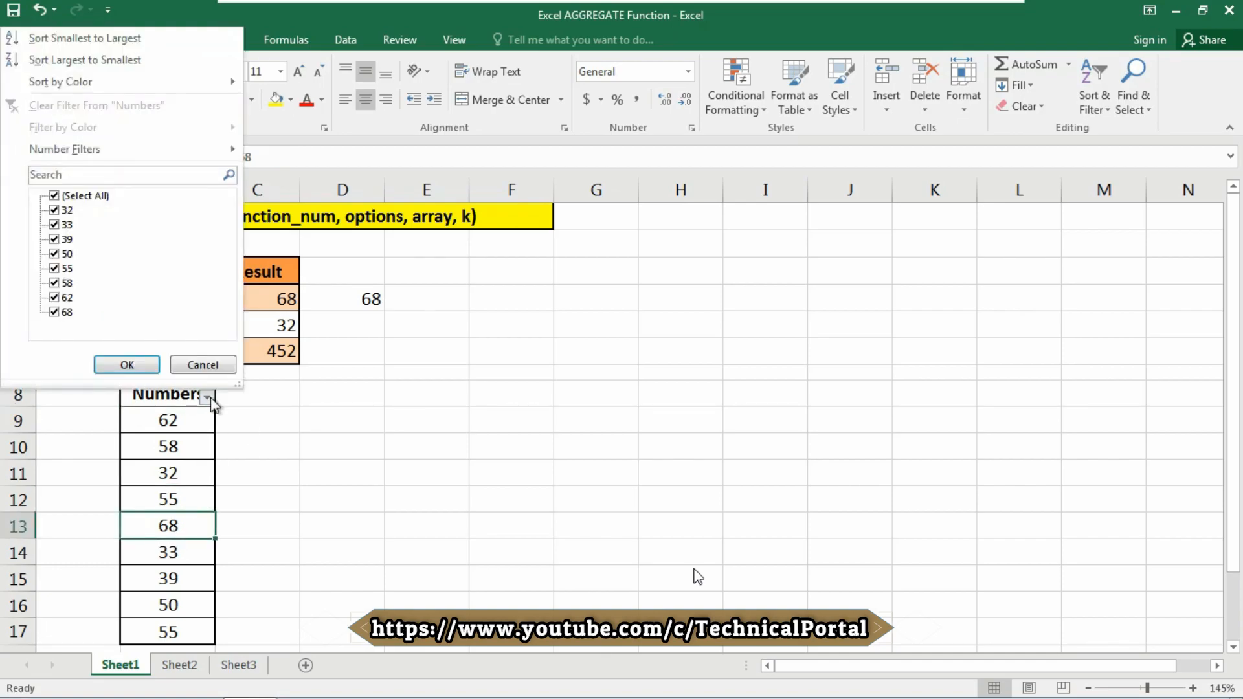
click(62, 313)
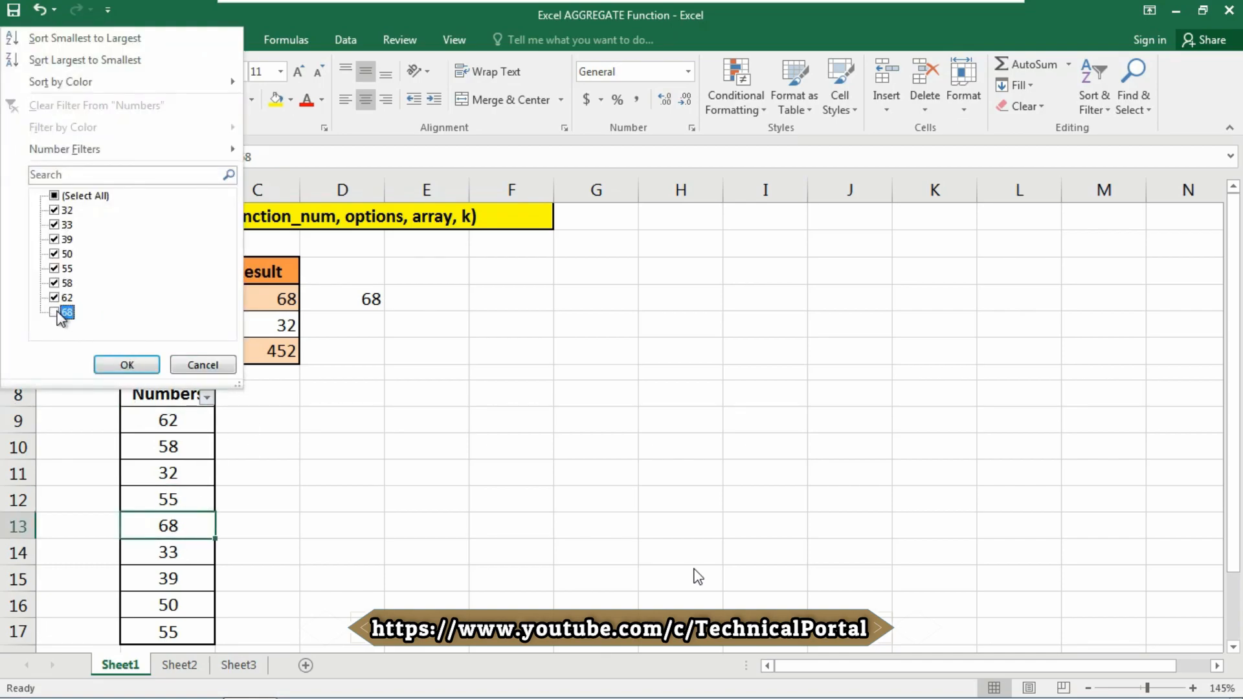
click(127, 363)
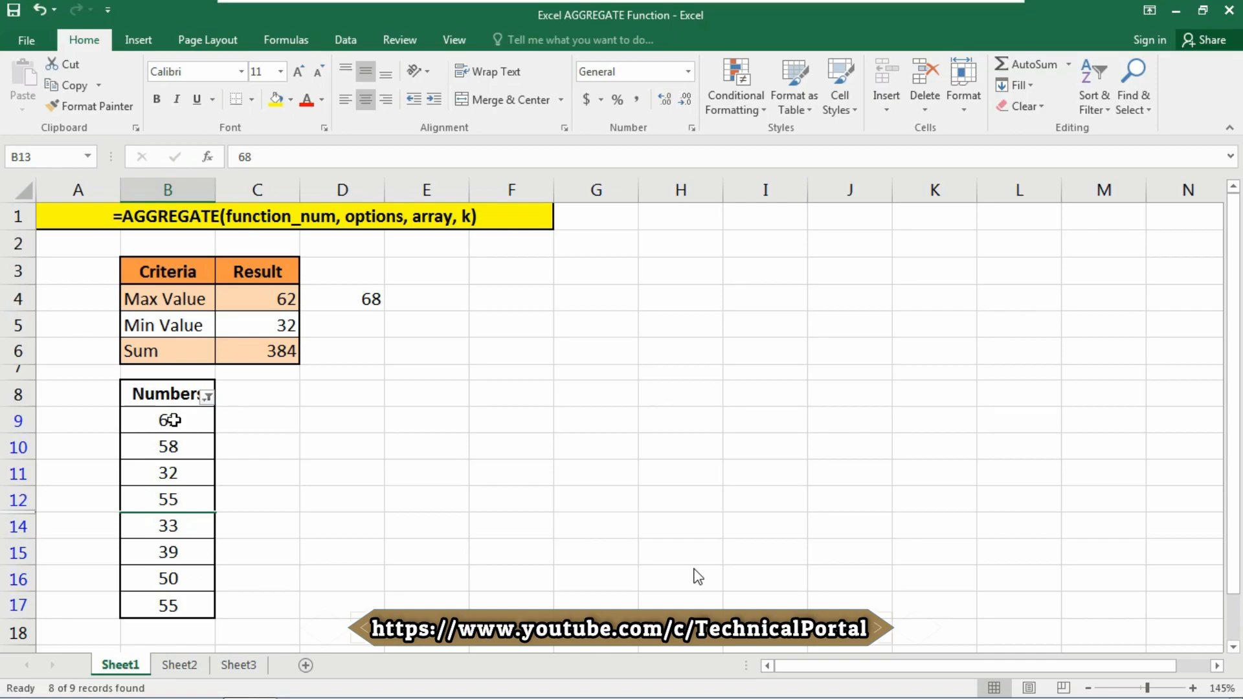
drag(173, 420, 174, 605)
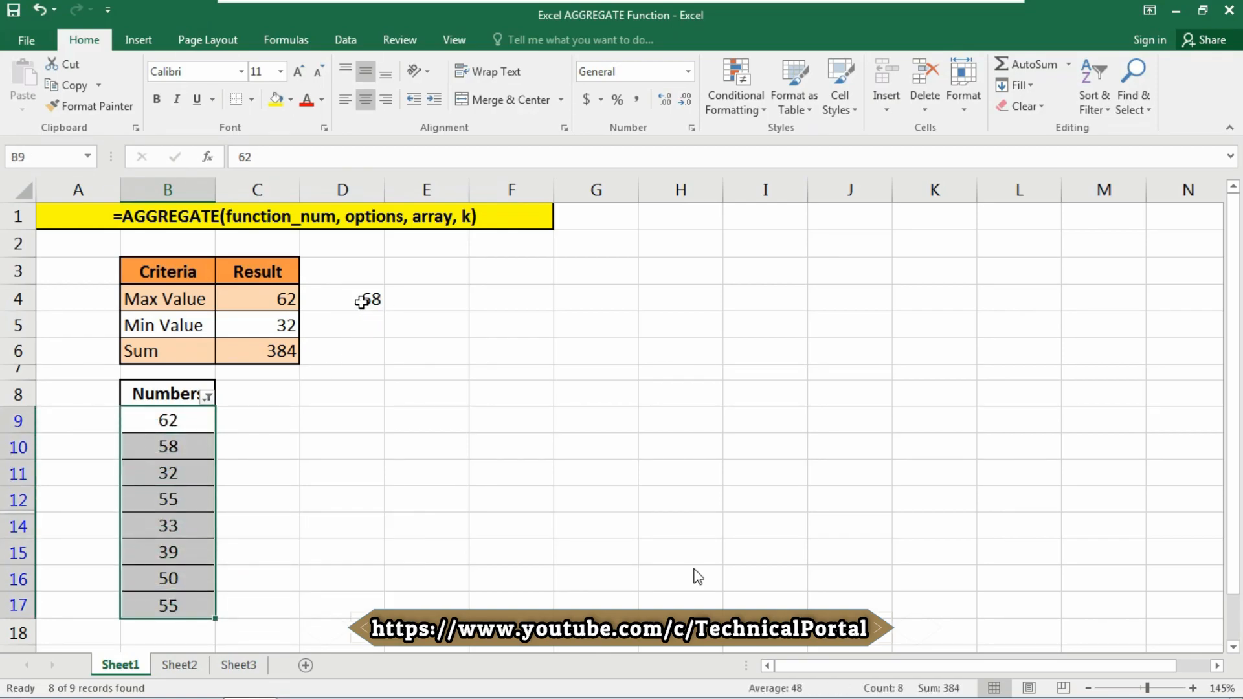
Review the =MAX(B9:B17) check in D4, then clear it.
double_click(364, 299)
key(Return)
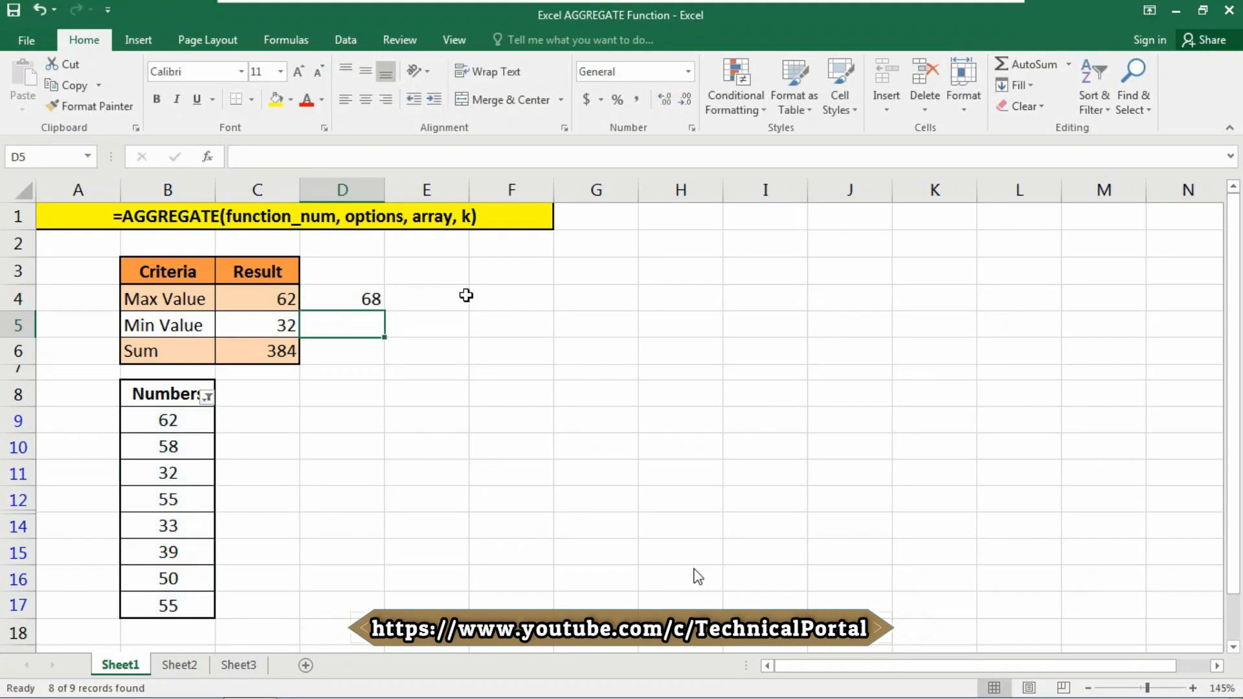
click(366, 302)
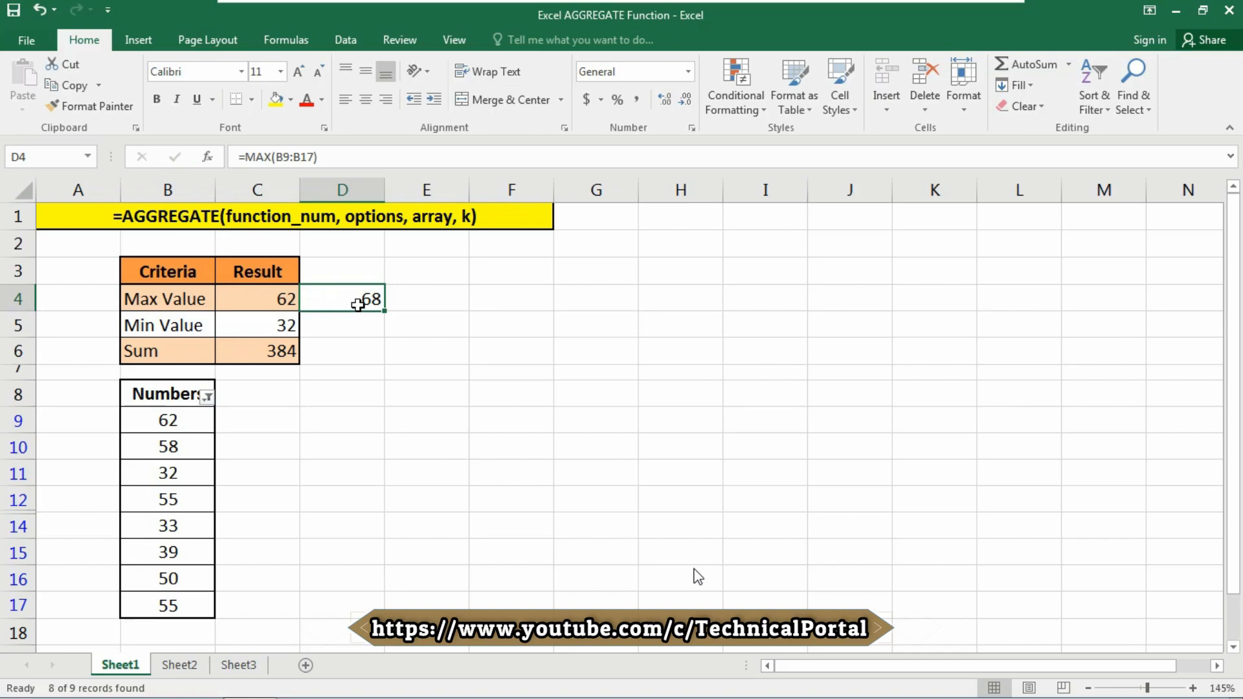
key(Delete)
click(442, 295)
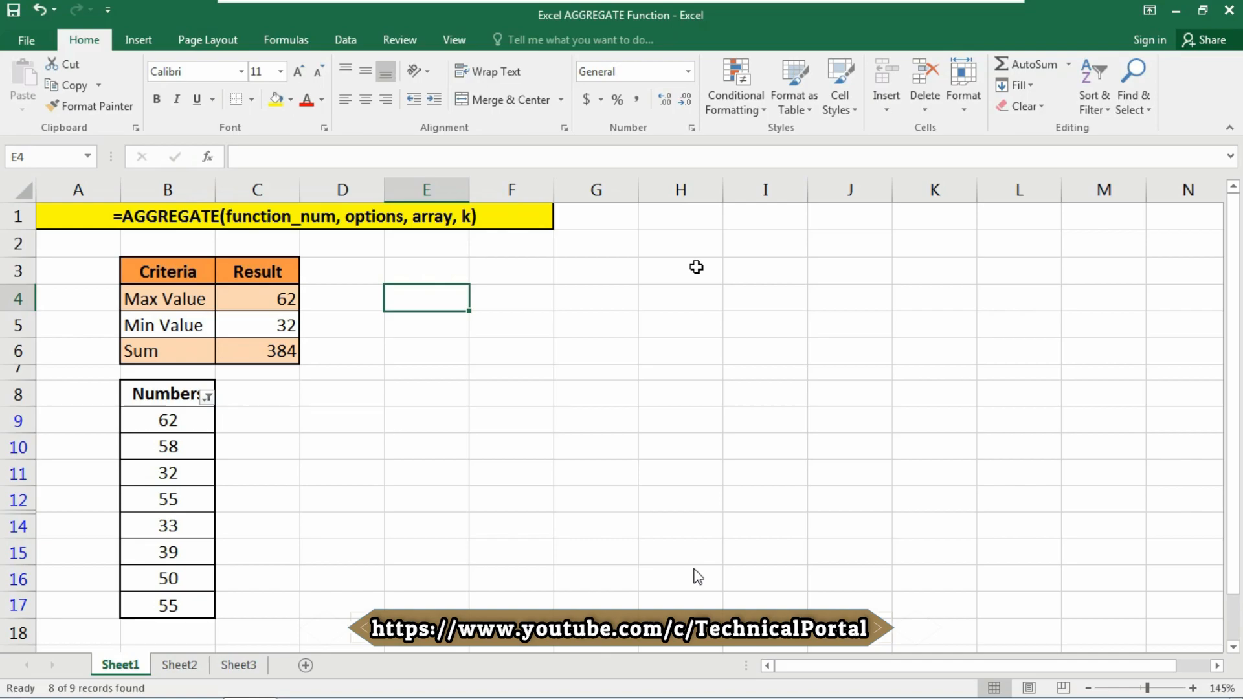
Start E4's formula as =AGGREGATE(14,3, for LARGE, ignoring hidden rows.
text(=)
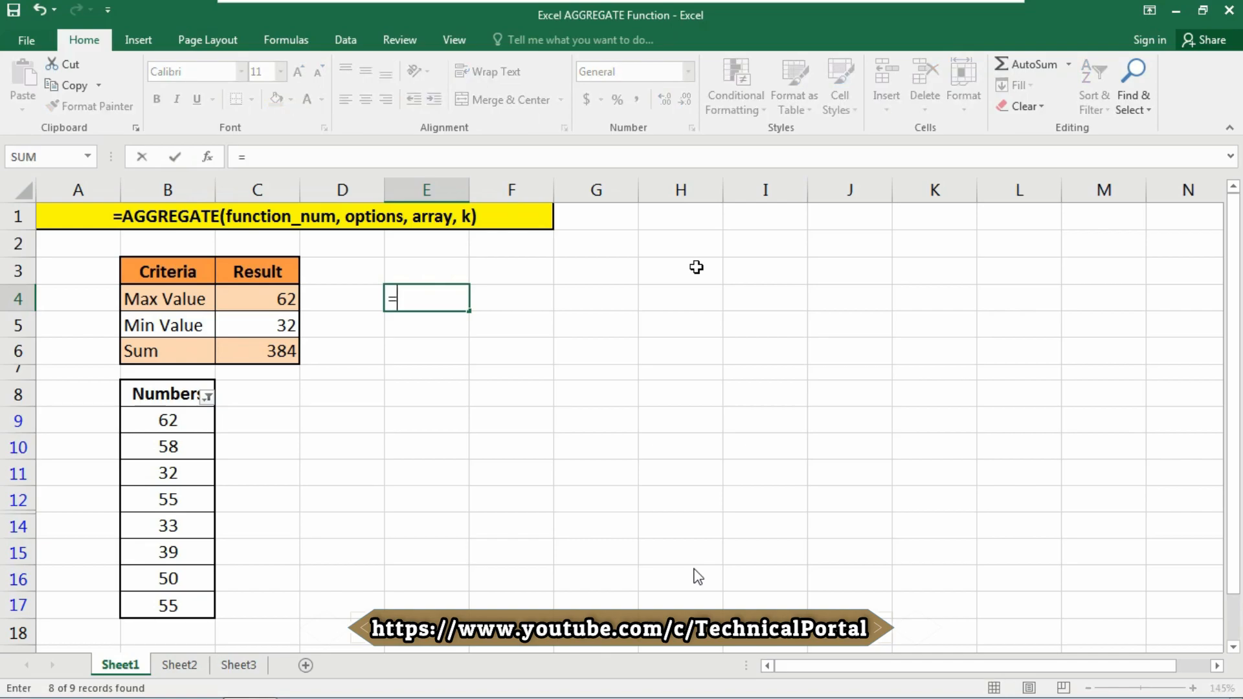
text(AGGR)
key(Tab)
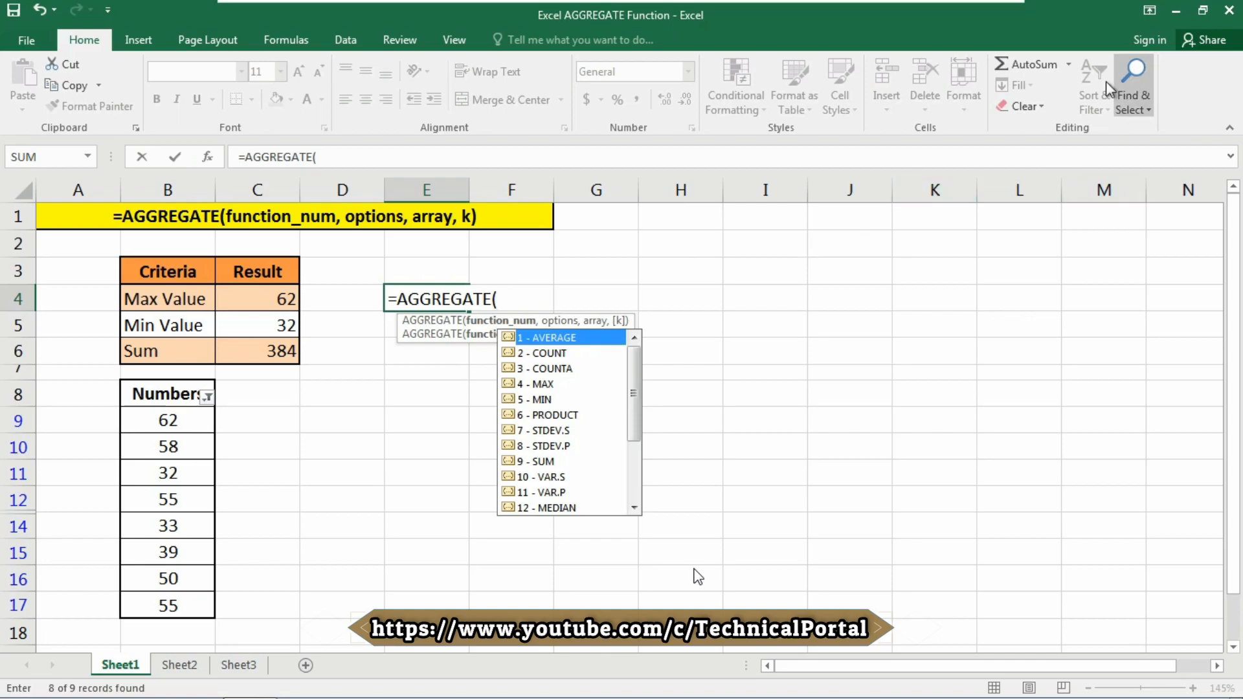
key(Down)
key(Down)
key(Down)
key(Down)
key(Down)
key(Down)
key(Down)
key(Down)
key(Down)
key(Down)
key(Down)
key(Down)
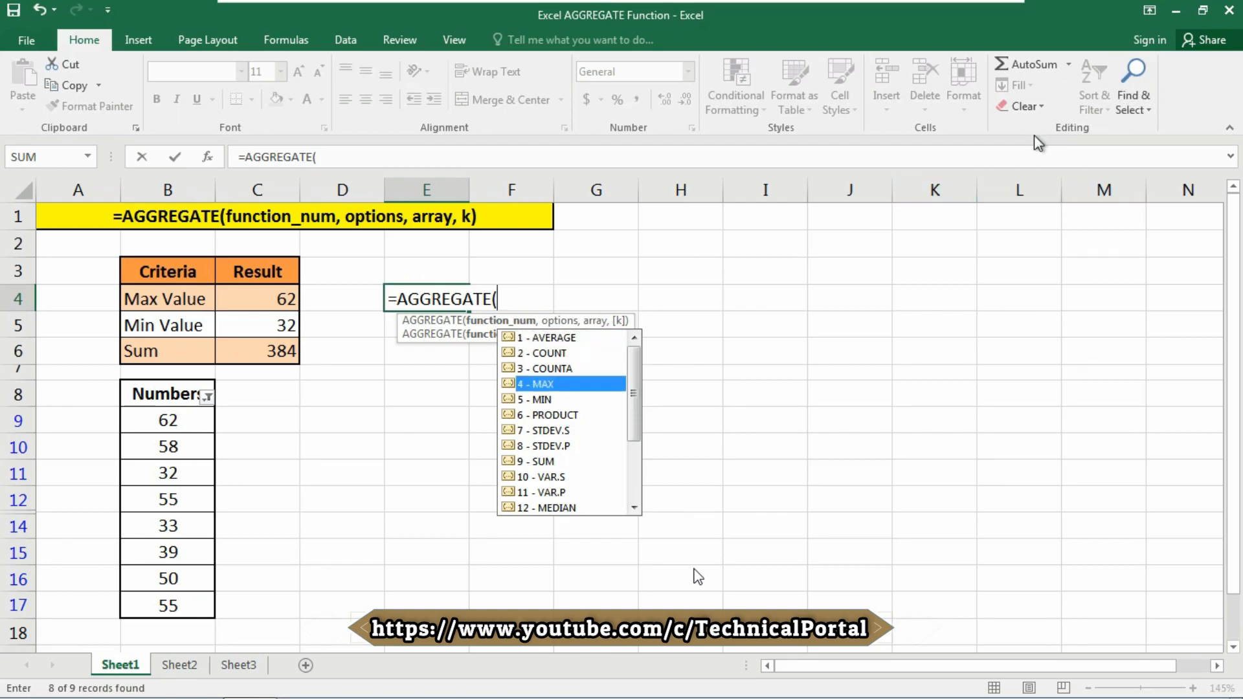
key(Down)
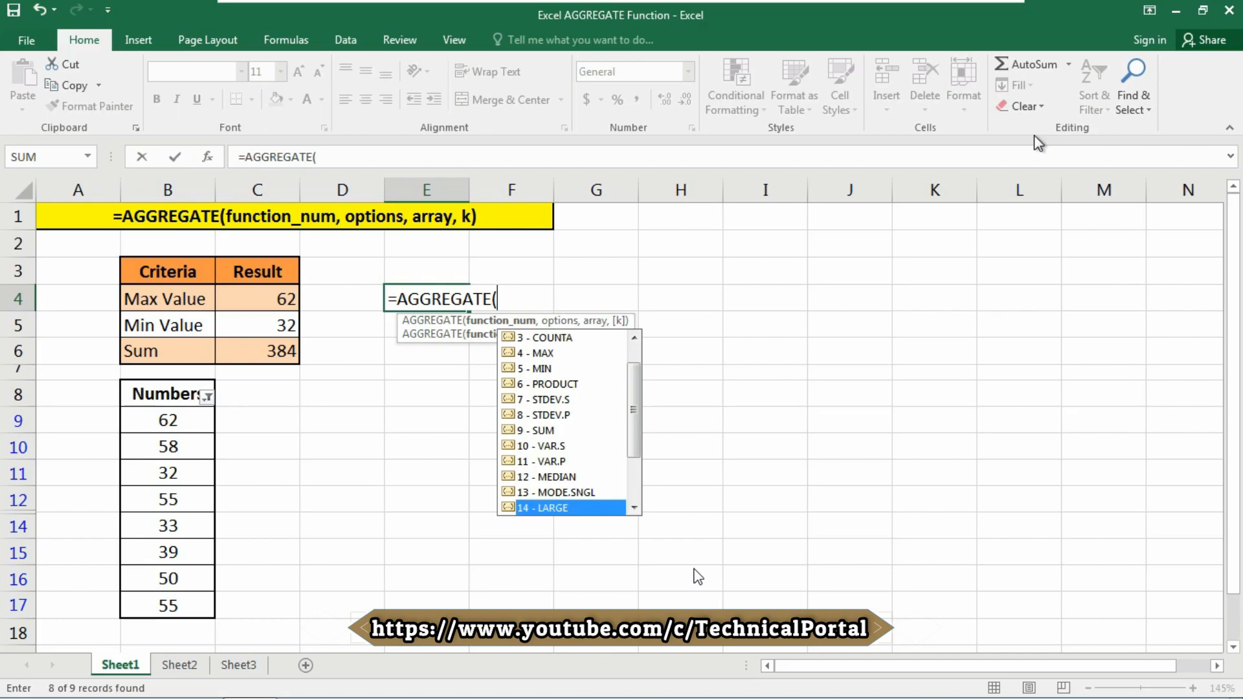
key(Tab)
text(,)
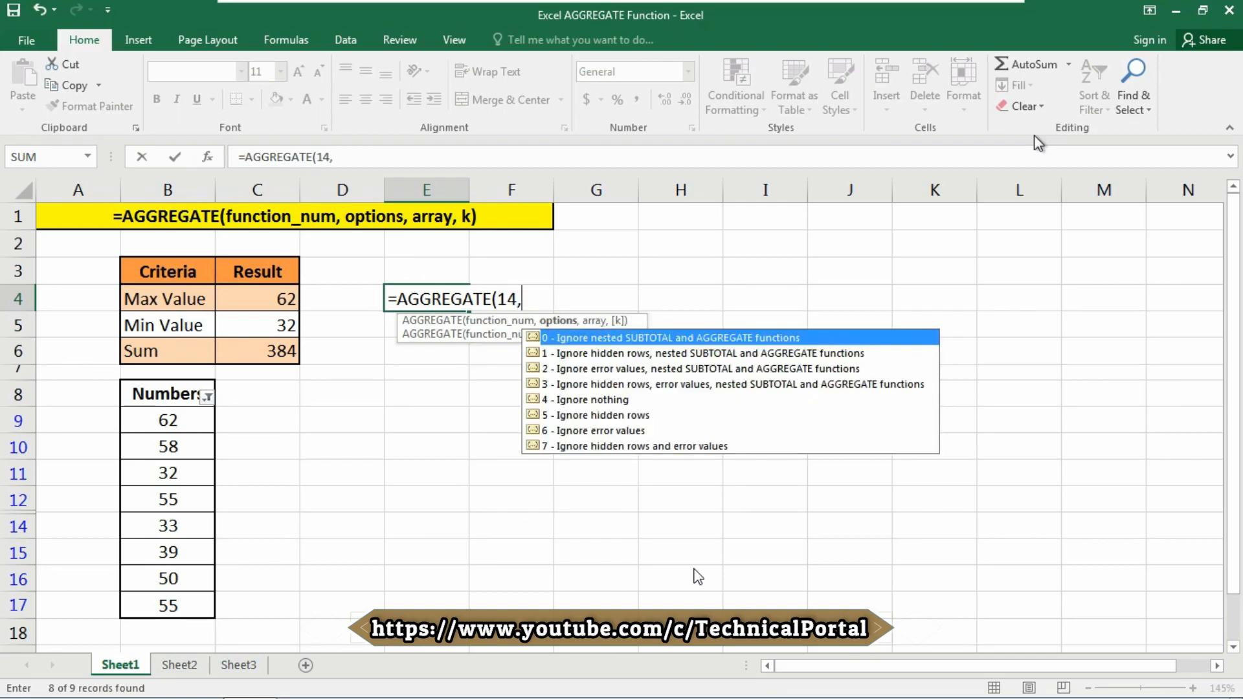
key(Down)
key(Down)
key(Down)
key(Tab)
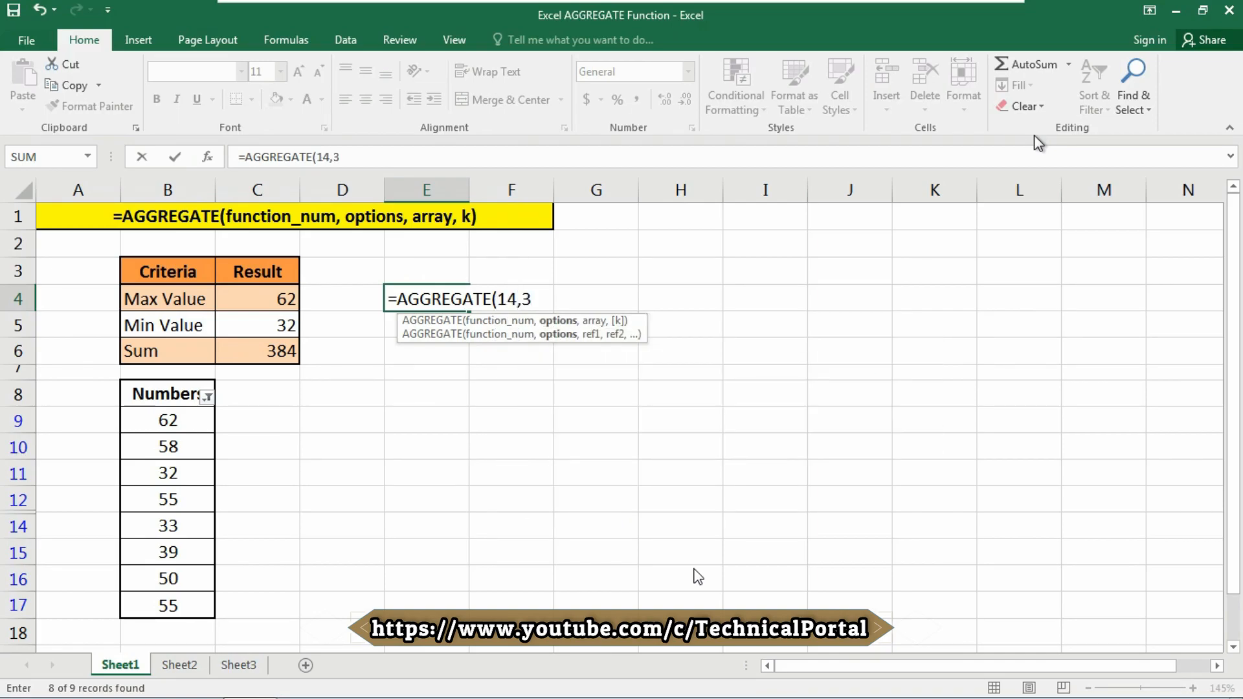
text(,)
Add the B9:B17 array and k=1, committing the LARGE formula in E4.
key(Left)
key(Left)
key(Left)
key(Left)
key(Down)
key(Down)
key(Down)
key(Down)
key(Down)
key(Right)
key(ctrl+shift+Down)
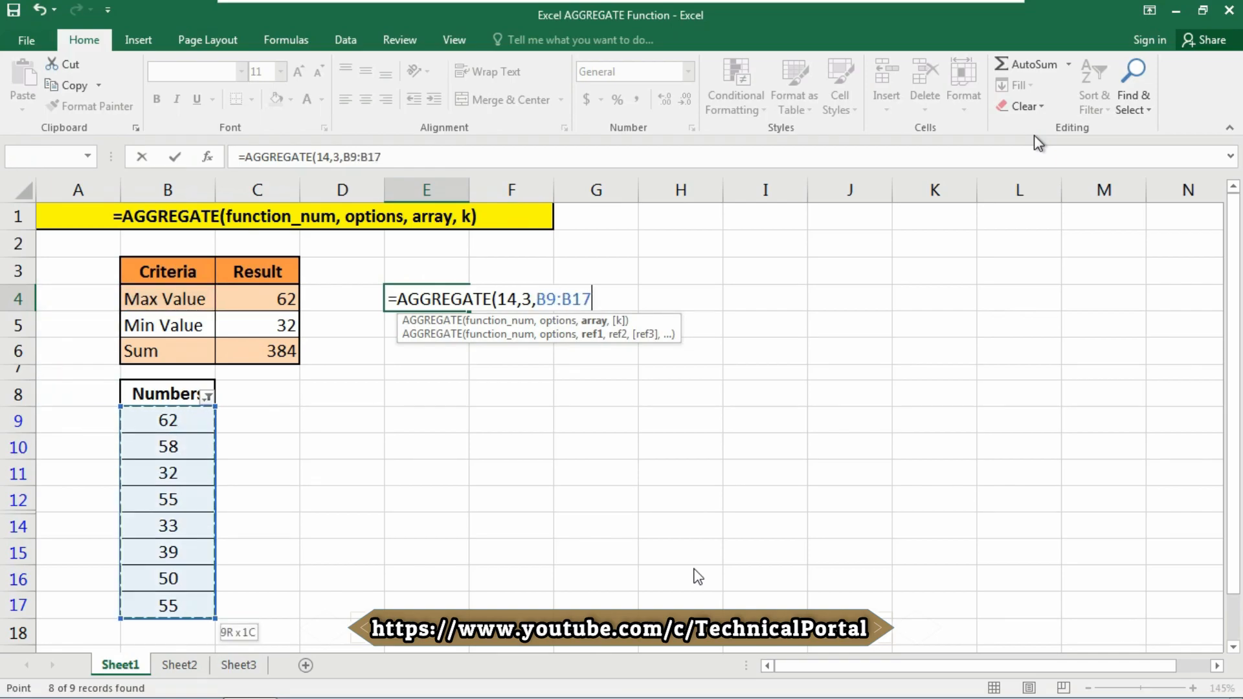
text(,)
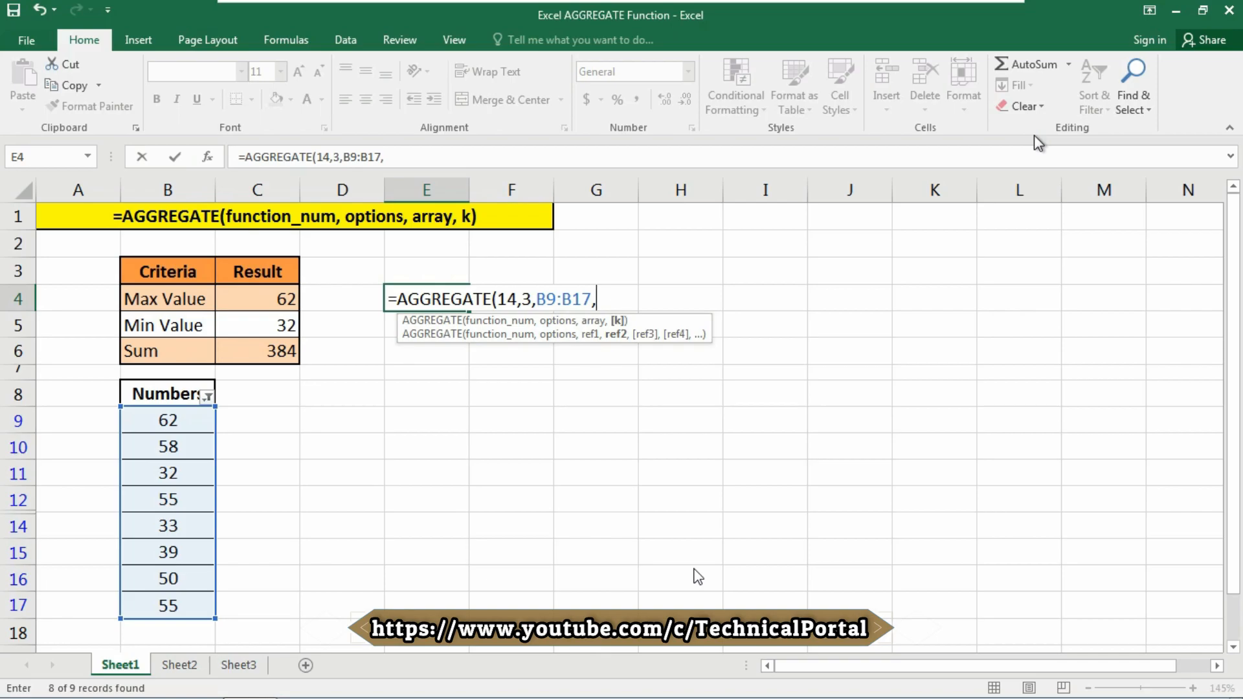
text(1))
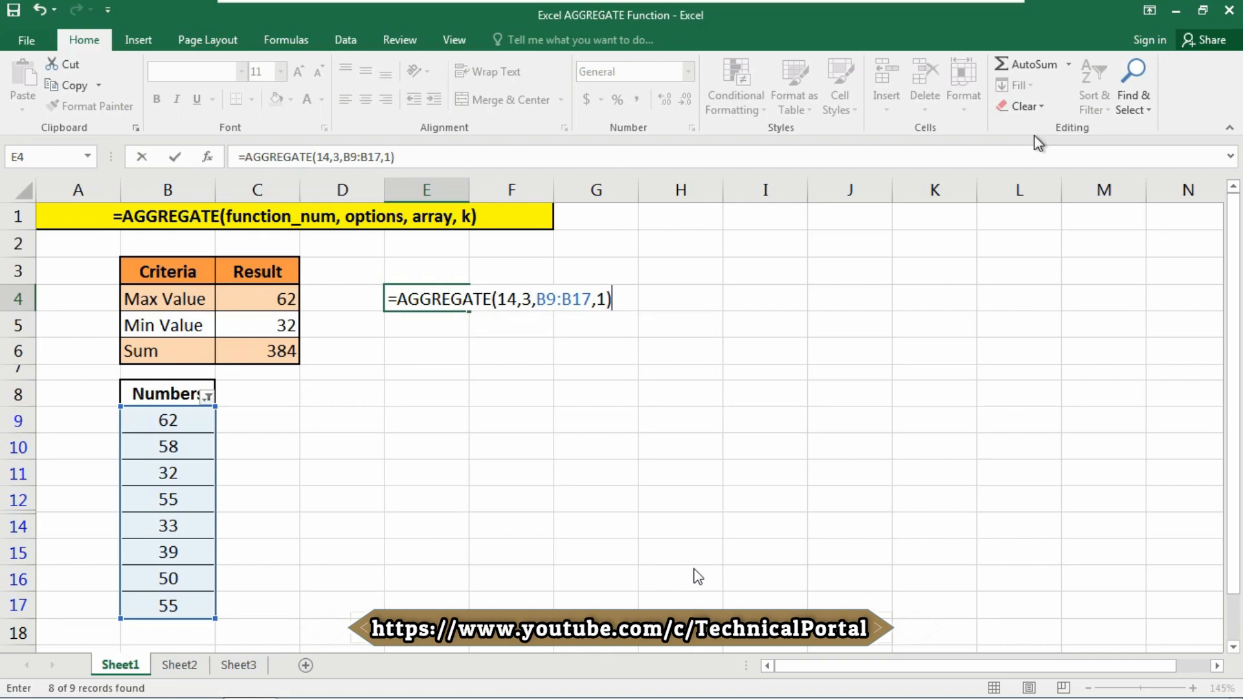
key(ctrl+Return)
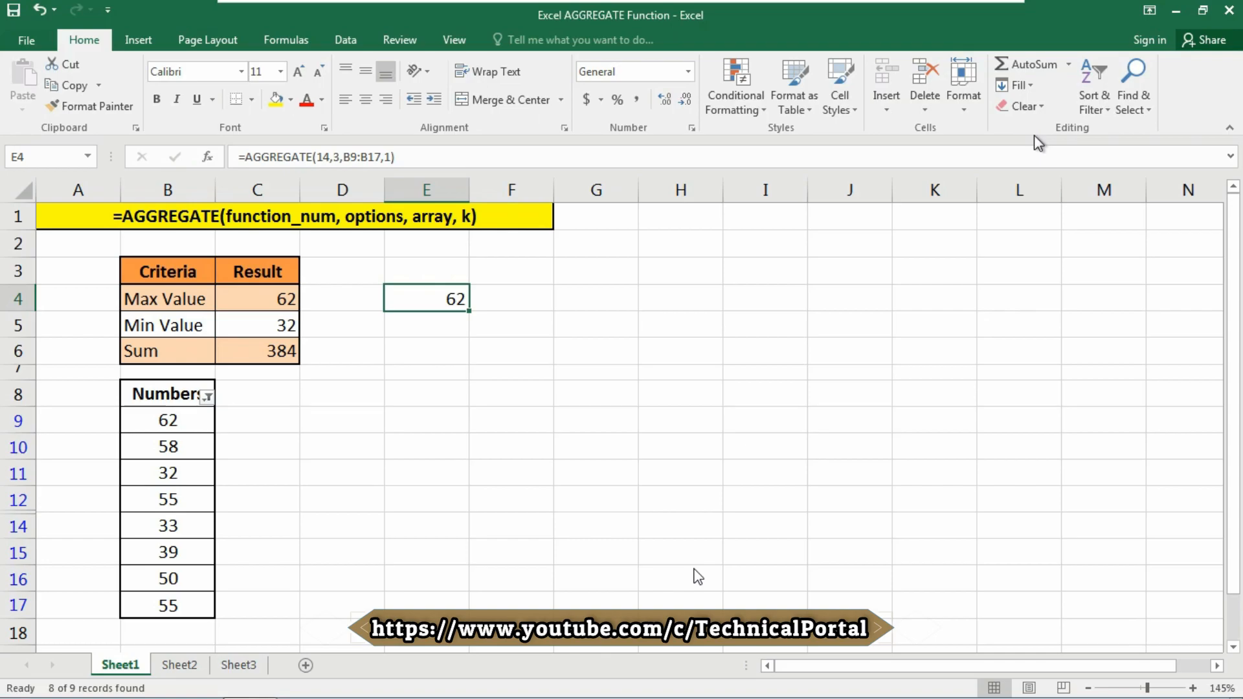
Change E4's k argument to 2 so it shows 58, the second-largest visible value.
key(F2)
key(BackSpace)
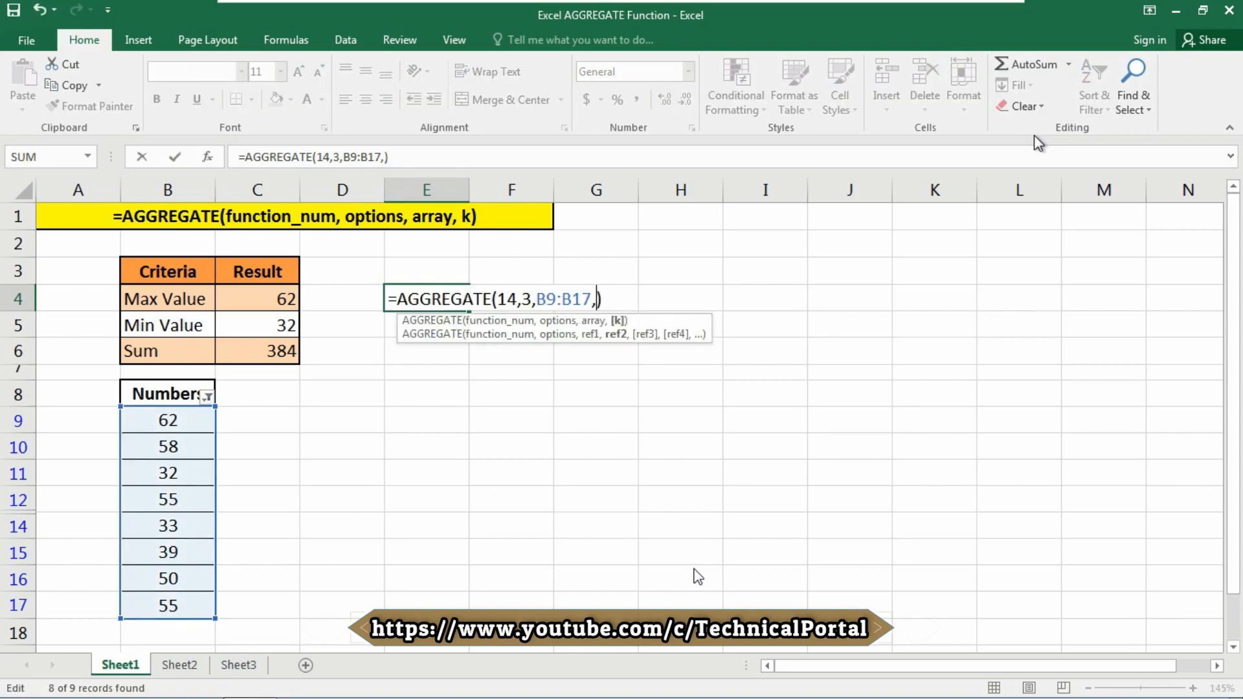
text(2)
key(Return)
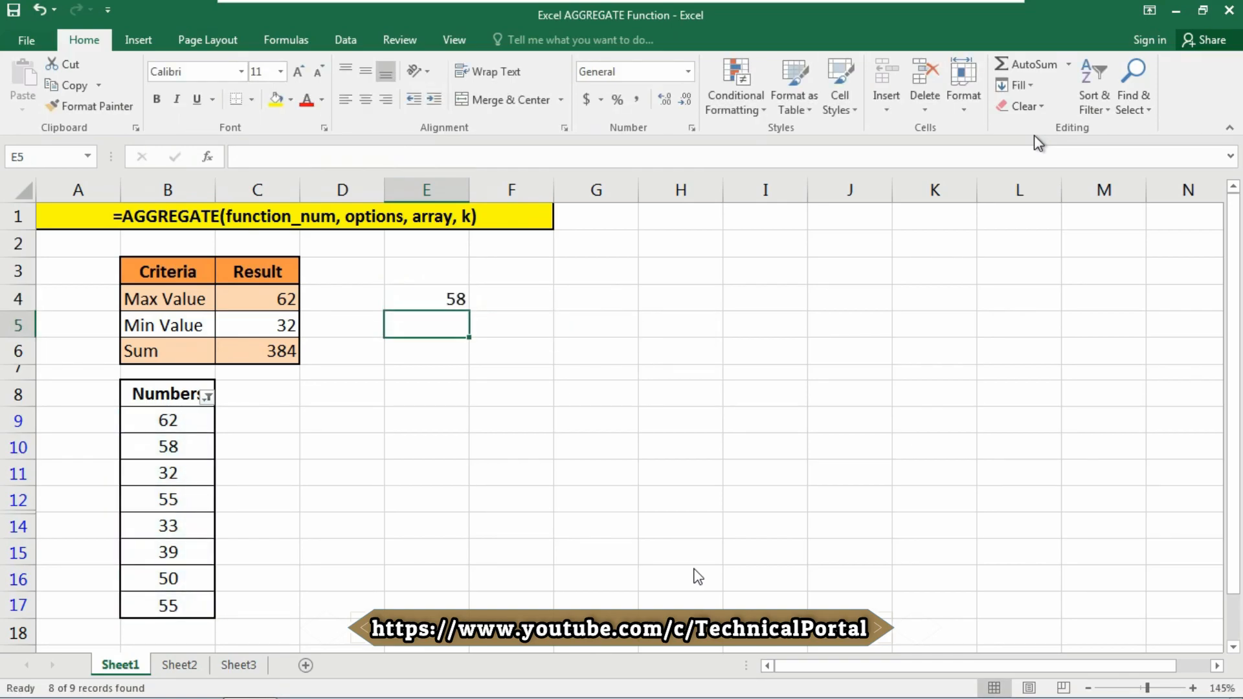
key(Down)
key(Down)
key(Down)
key(Left)
key(Left)
key(Left)
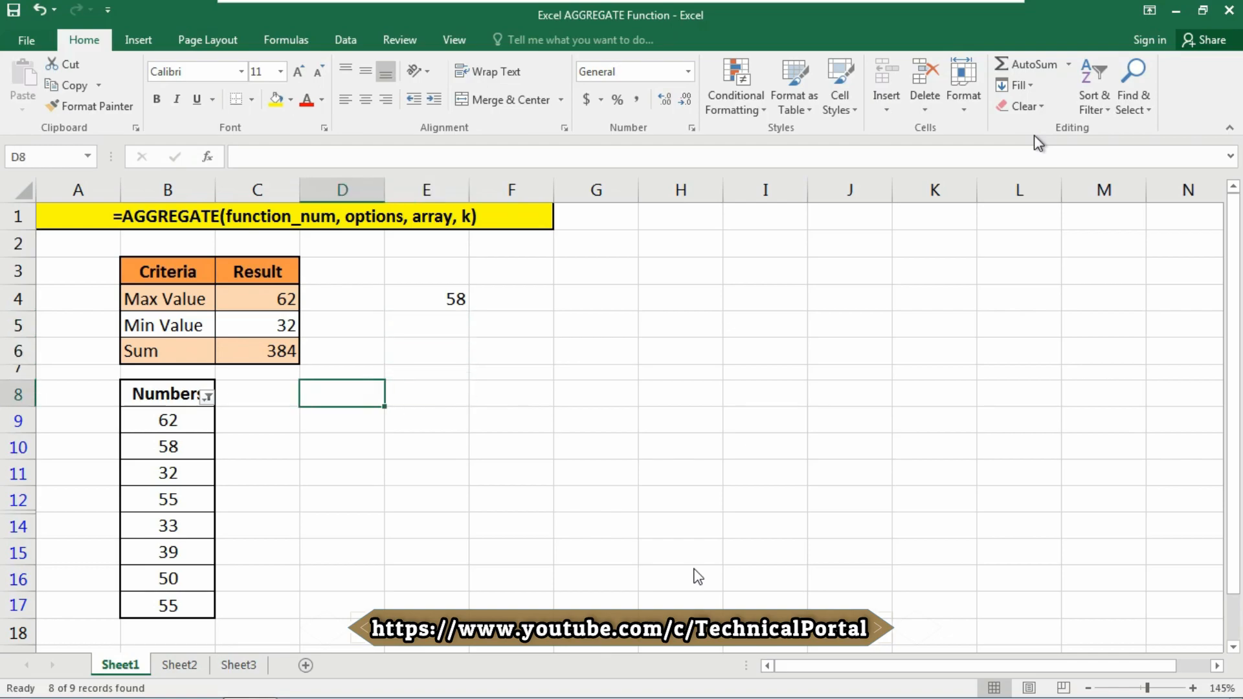
Re-include 68 in the Numbers filter so the results read 68, 32, 452 and 62.
click(207, 397)
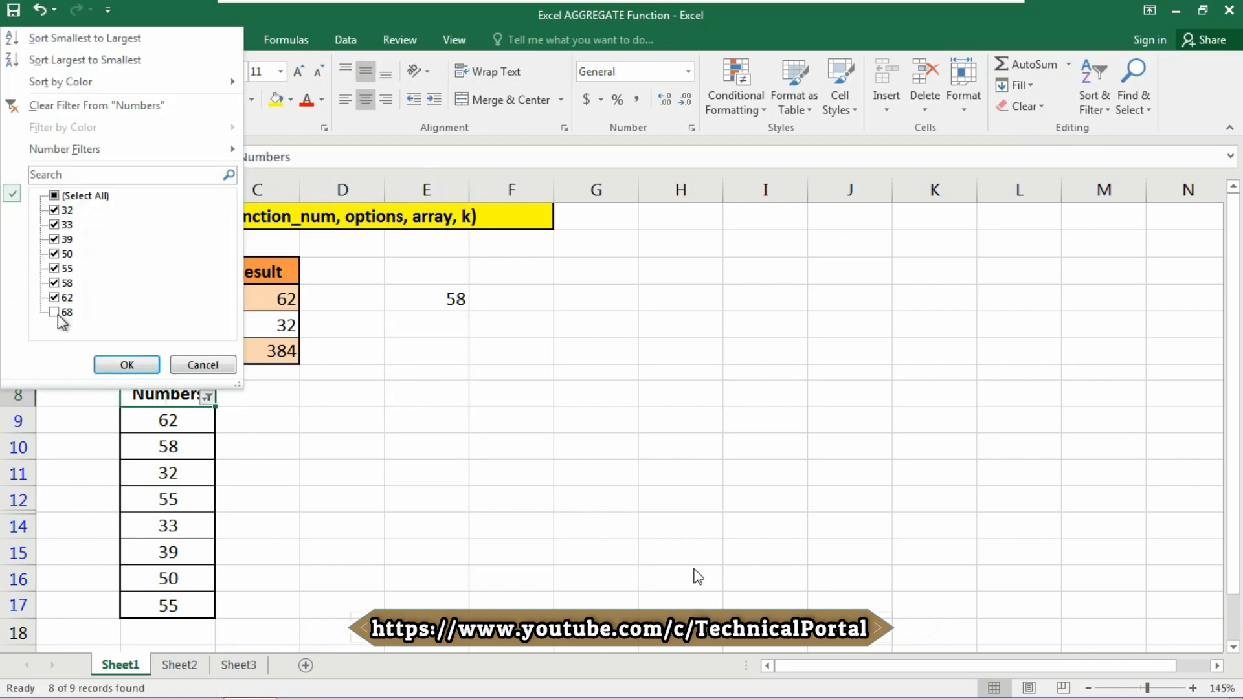
click(54, 313)
click(125, 366)
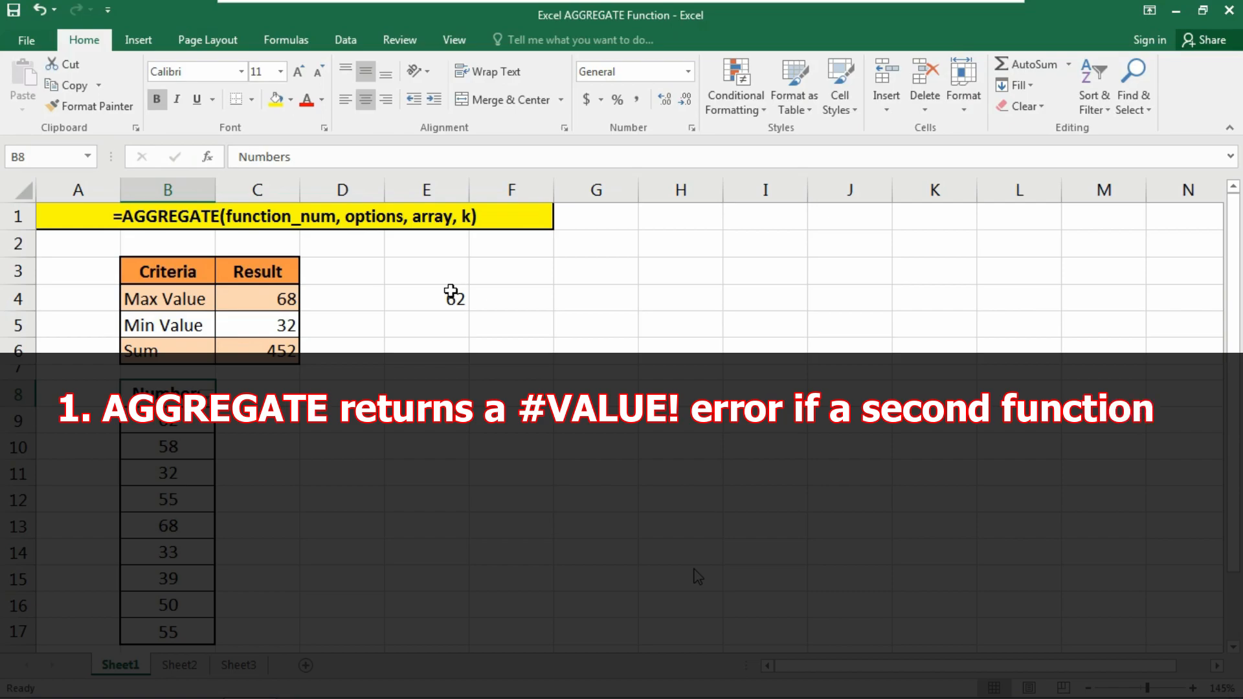
Remove the k argument from E4's formula, leaving =AGGREGATE(14,3,B9:B17) to produce #VALUE!
double_click(441, 300)
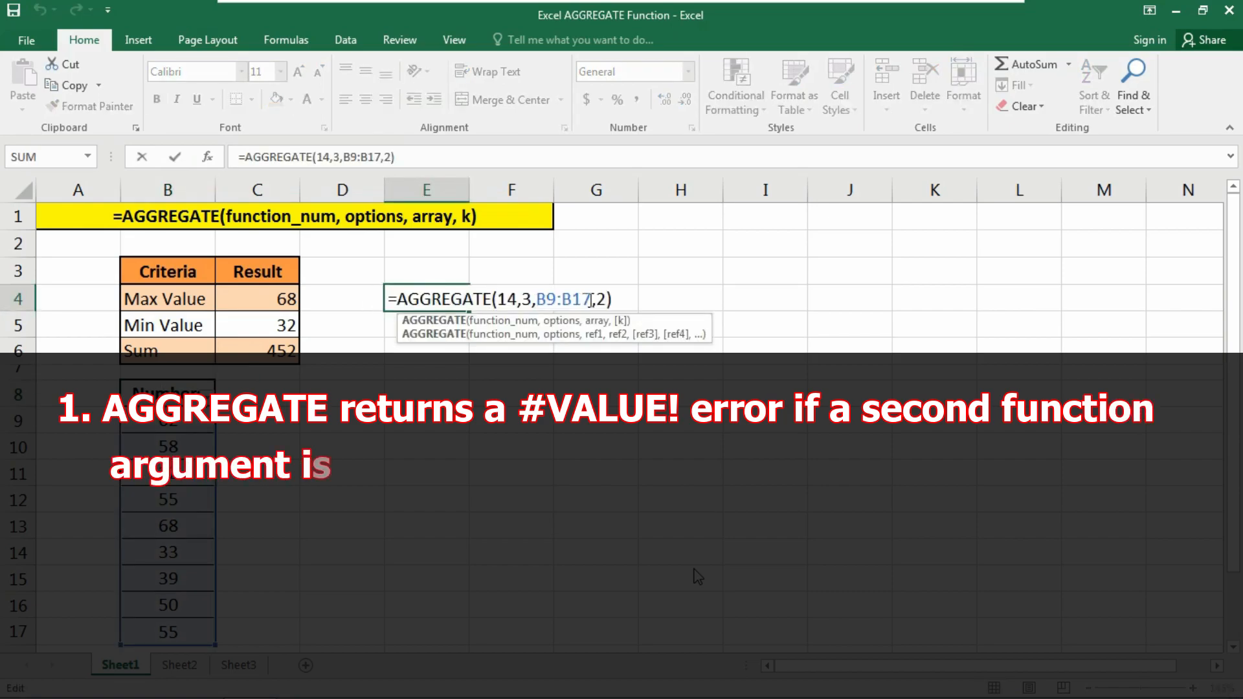
drag(591, 300, 627, 298)
key(BackSpace)
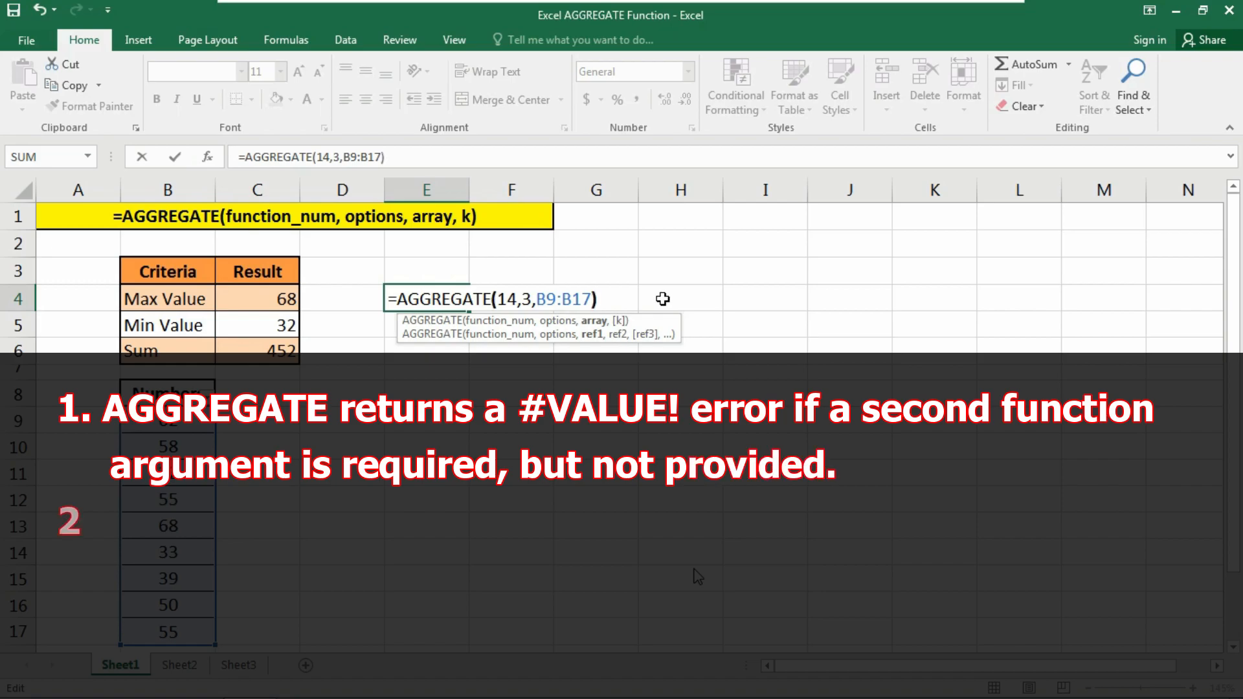
key(Return)
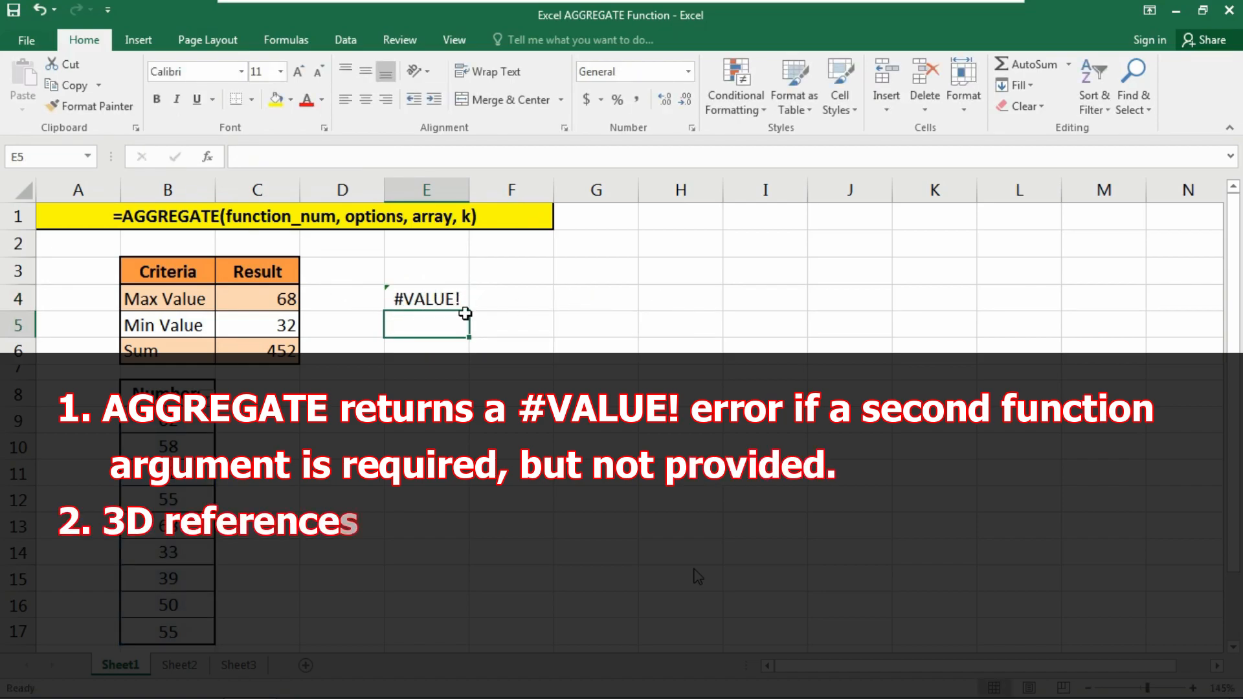